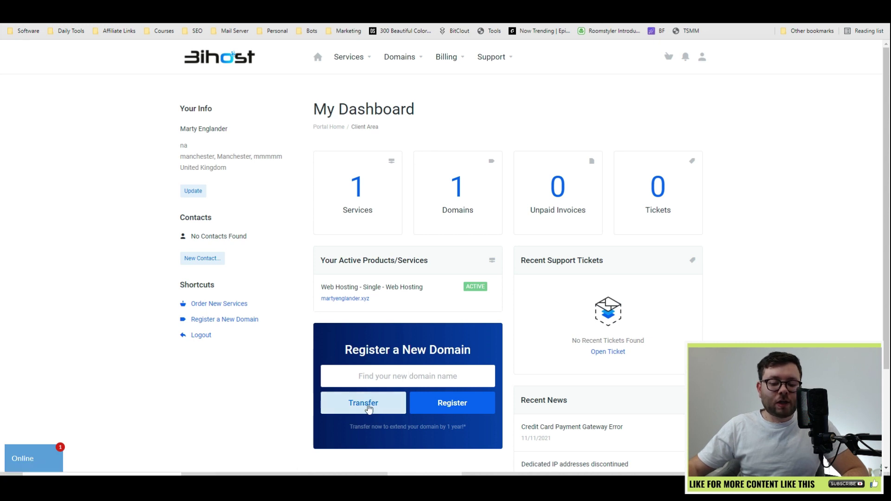
# Start a domain transfer for hello.com, then return to the dashboard.
pyautogui.click(382, 412)
pyautogui.click(445, 211)
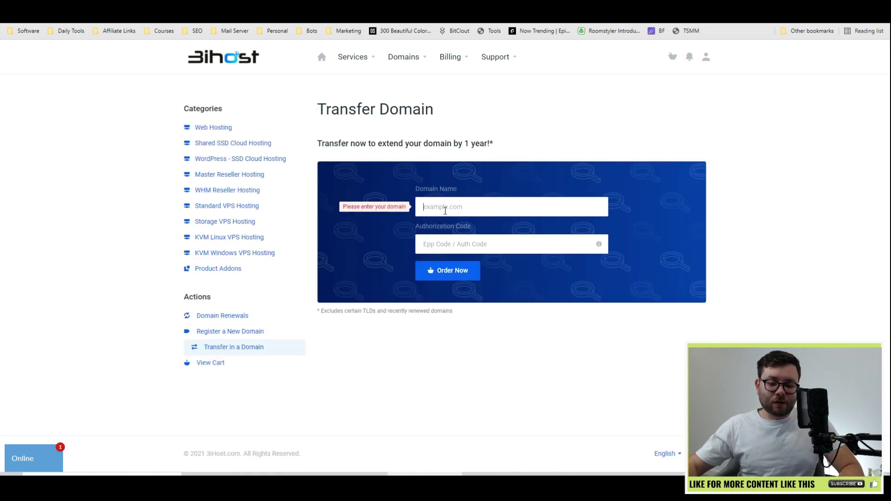
pyautogui.write('hello.com')
pyautogui.press('Tab')
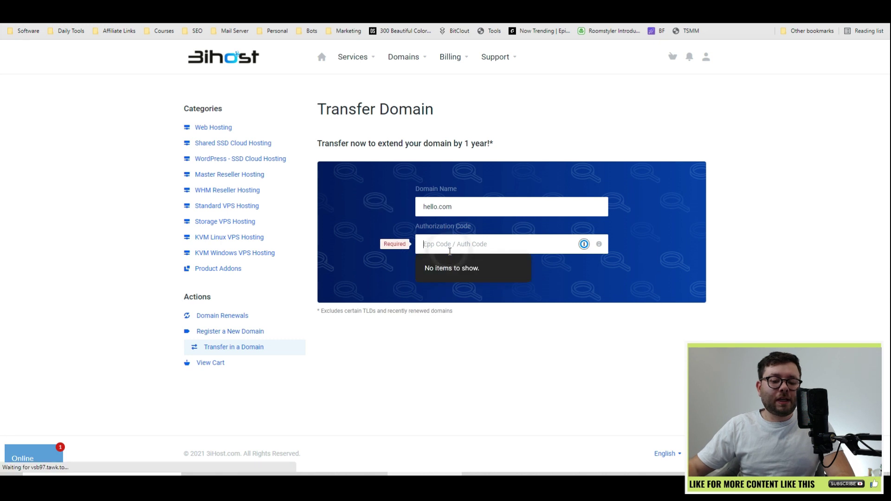
pyautogui.click(785, 301)
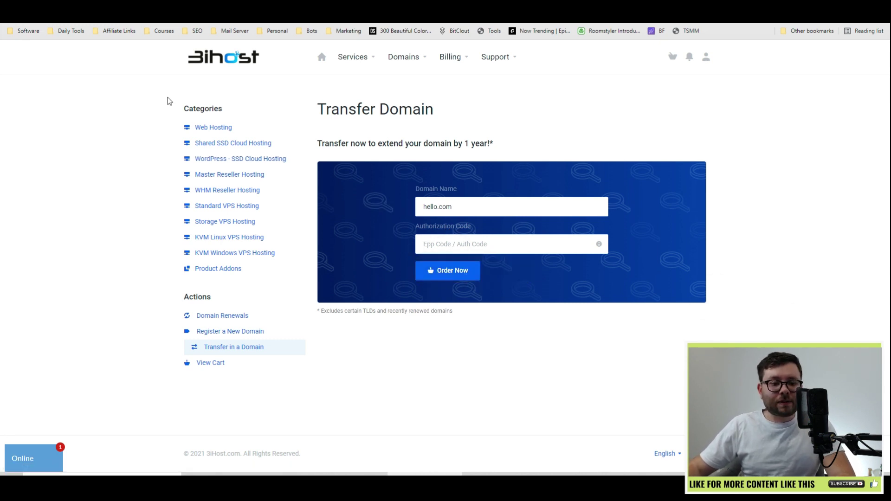
pyautogui.hotkey('alt', 'Left')
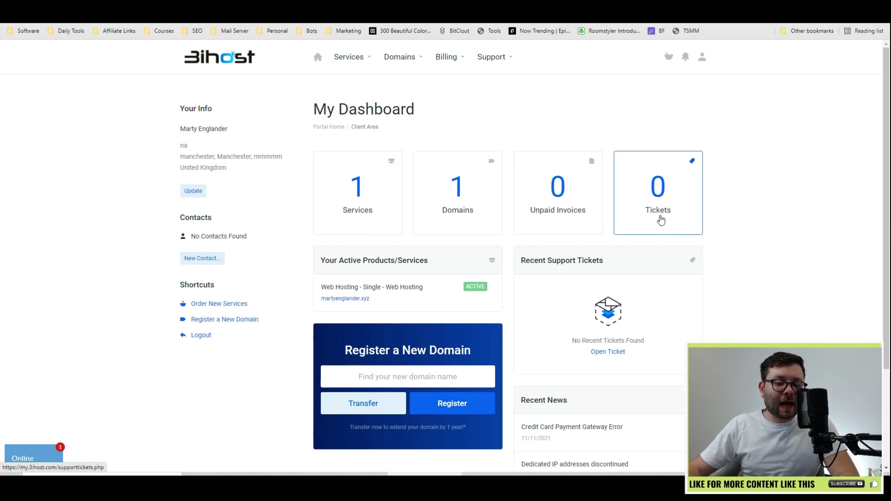
# View the new contact form and go back to the dashboard.
pyautogui.scroll(-1, 383, 232)
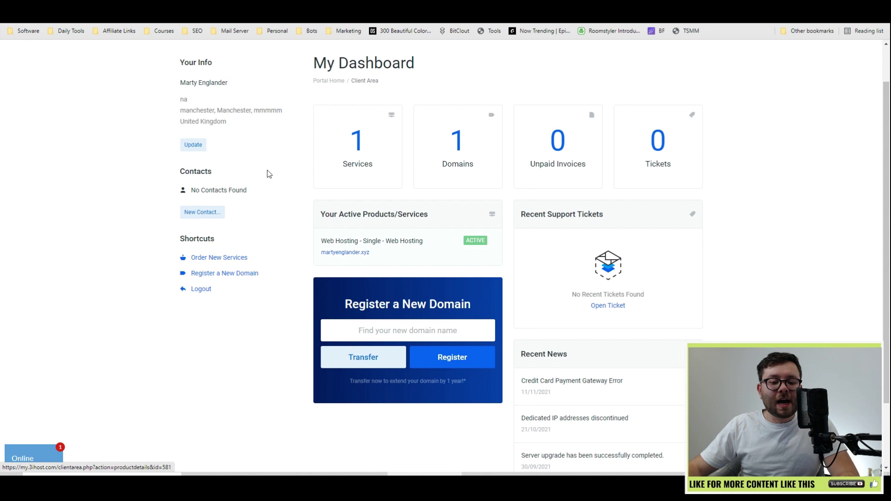
pyautogui.scroll(-2, 453, 241)
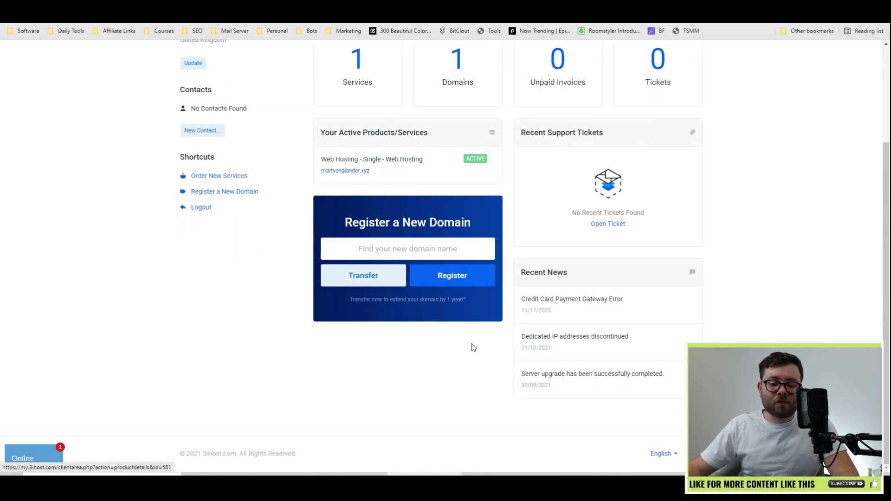
pyautogui.scroll(1, 473, 347)
pyautogui.scroll(2, 444, 250)
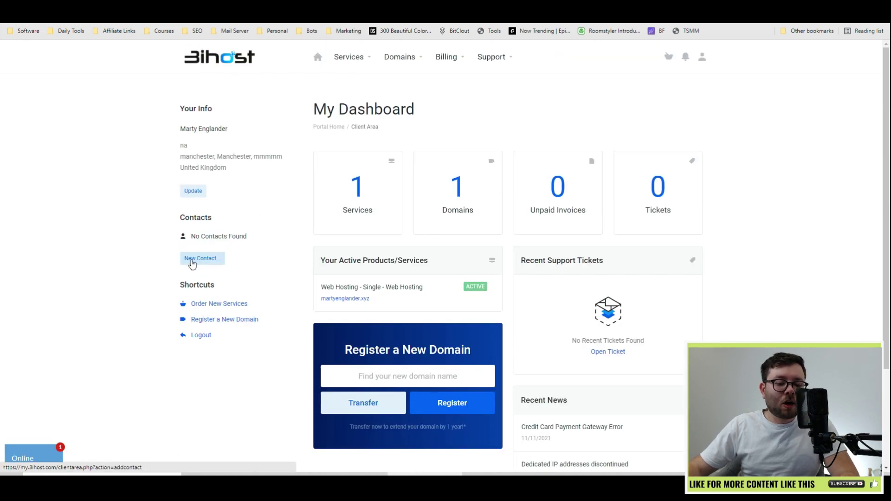
pyautogui.click(193, 263)
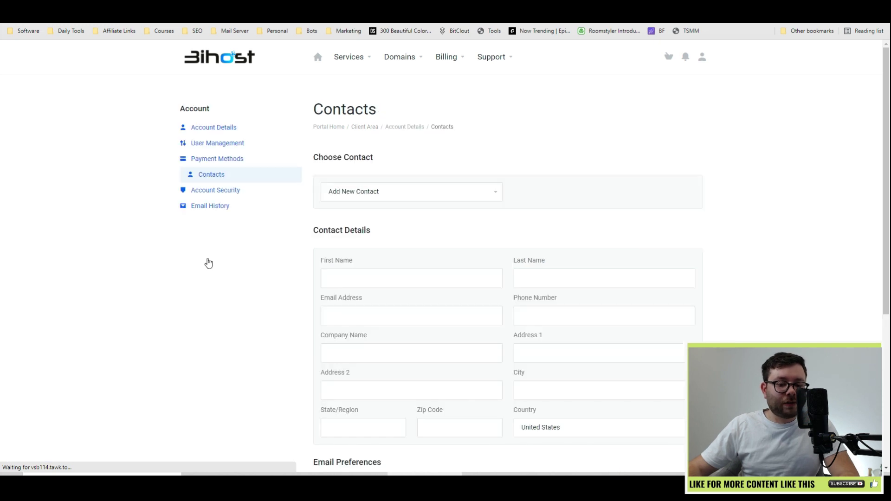
pyautogui.scroll(-3, 650, 279)
pyautogui.hotkey('alt', 'Left')
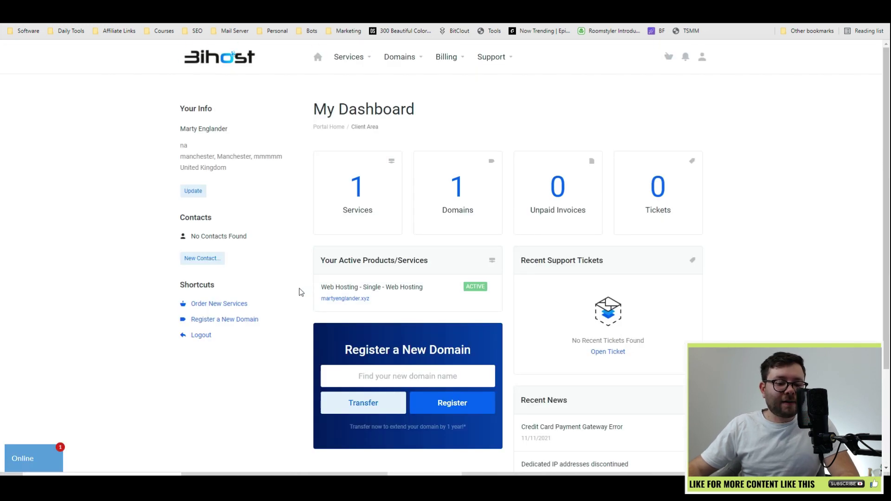
# Show the Services options in the top navigation.
pyautogui.scroll(-1, 298, 292)
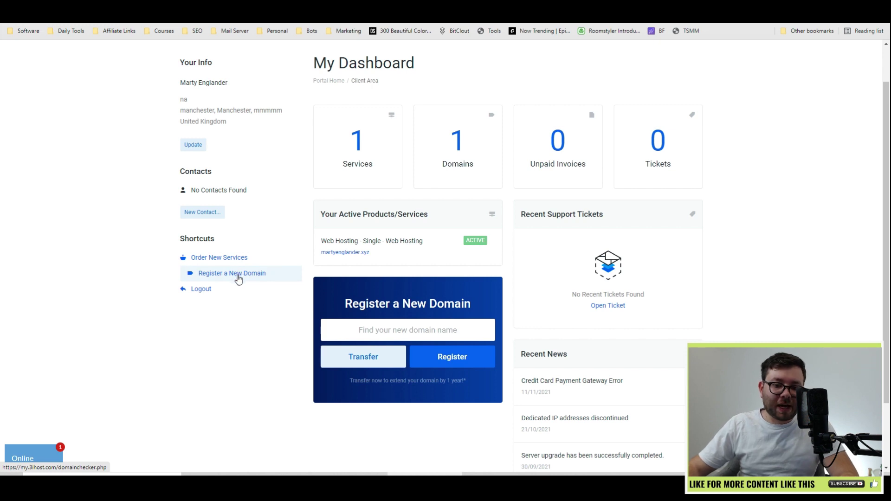
pyautogui.scroll(1, 238, 278)
pyautogui.click(367, 60)
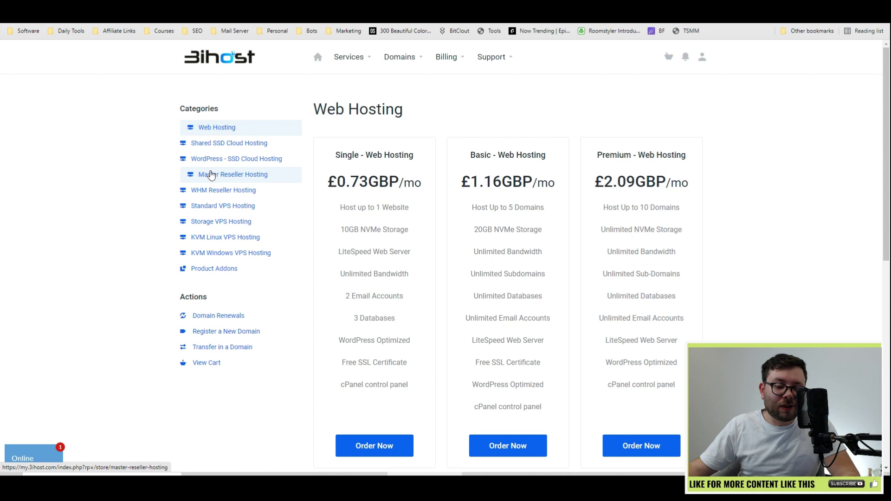
# Display the Shared SSD Cloud Hosting plans, review Premium pricing, and reach the Order Now buttons.
pyautogui.click(220, 143)
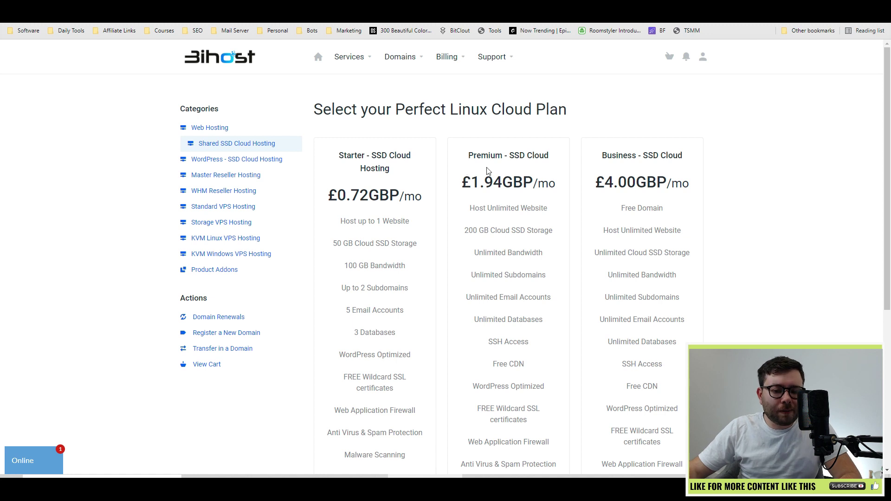
pyautogui.moveTo(472, 175)
pyautogui.mouseDown()
pyautogui.moveTo(464, 180)
pyautogui.moveTo(485, 179)
pyautogui.mouseUp()
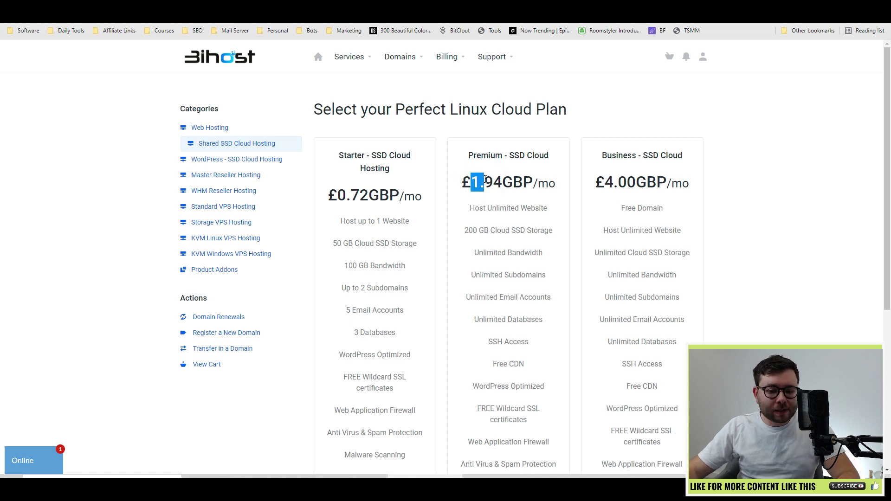
pyautogui.scroll(-2, 484, 179)
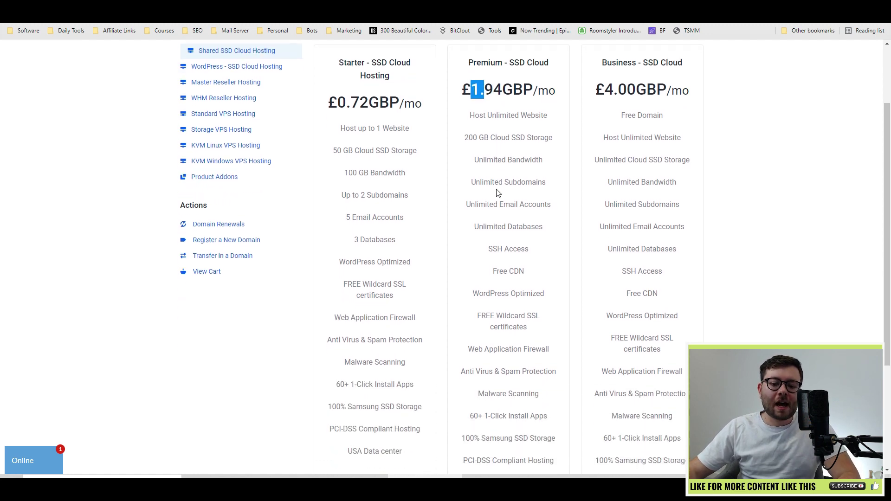
pyautogui.moveTo(470, 137); pyautogui.dragTo(525, 364)
pyautogui.scroll(-2, 519, 336)
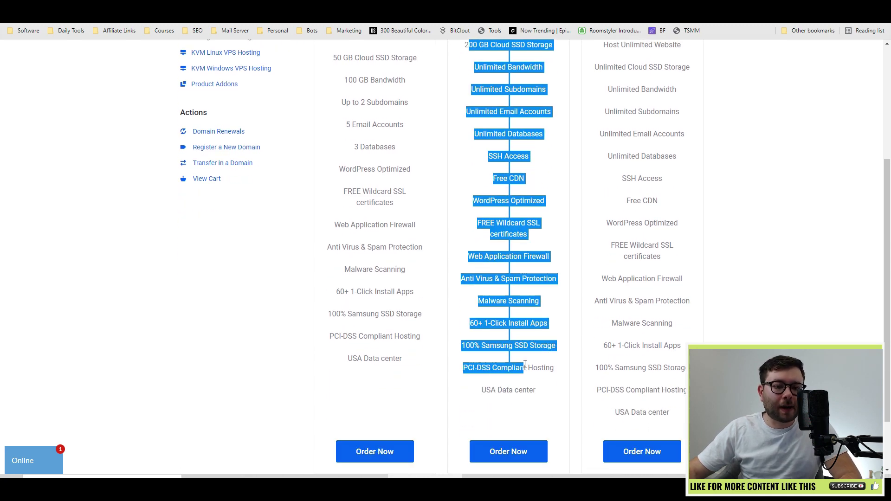
pyautogui.click(425, 207)
pyautogui.scroll(3, 426, 207)
pyautogui.scroll(-4, 430, 221)
# Order the Starter SSD Cloud plan, trying transfer and existing-domain options before choosing new registration.
pyautogui.click(396, 376)
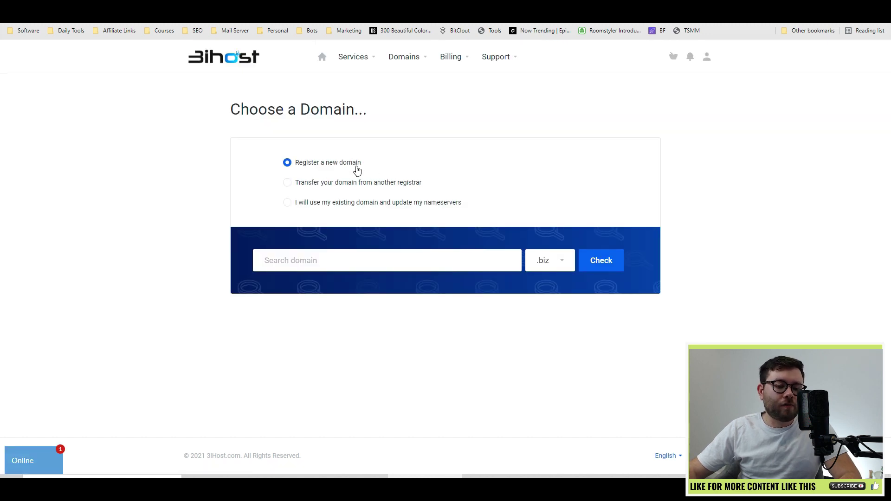
pyautogui.click(300, 188)
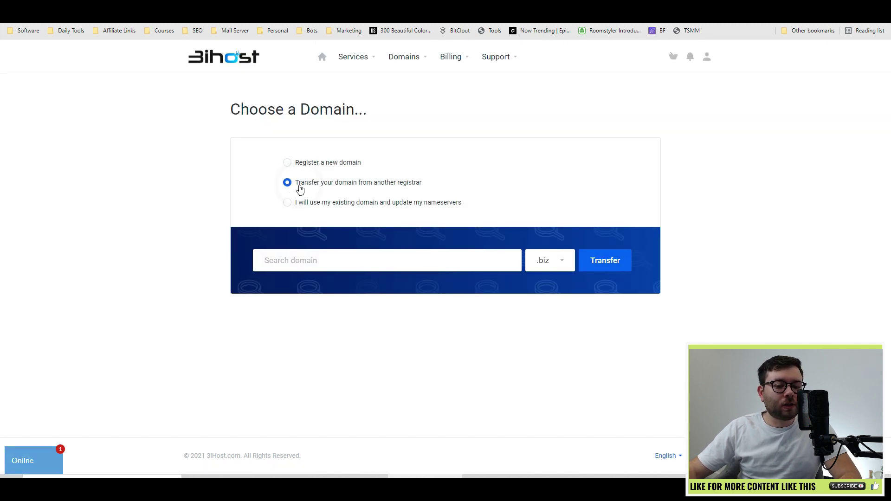
pyautogui.click(334, 207)
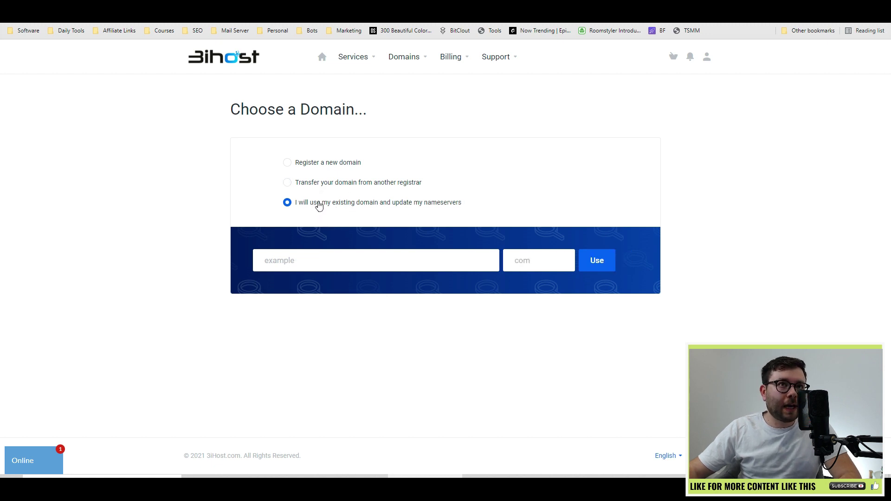
pyautogui.click(308, 162)
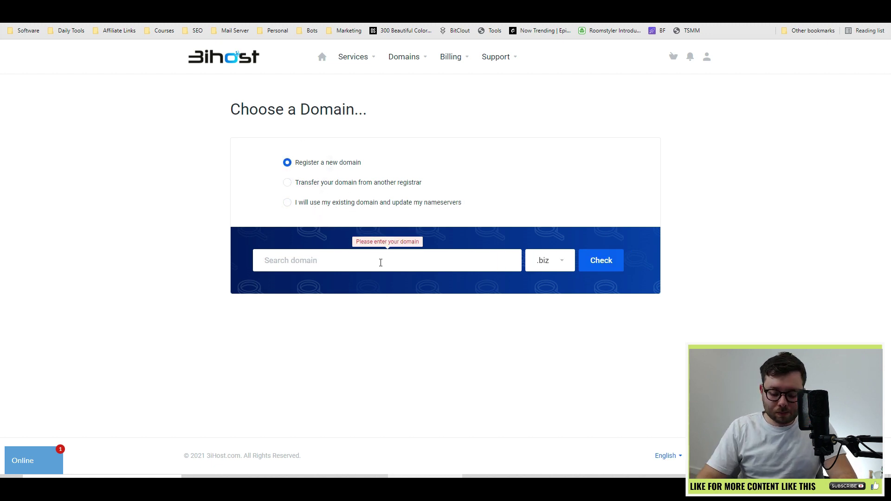
# Check availability of a .biz domain name, then of an extended variant with added digits.
pyautogui.write('martyenglander')
pyautogui.press('Return')
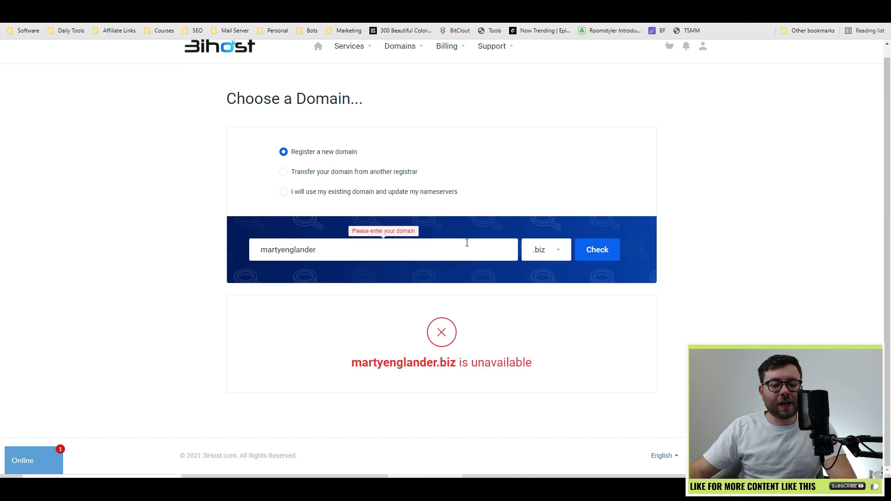
pyautogui.click(469, 249)
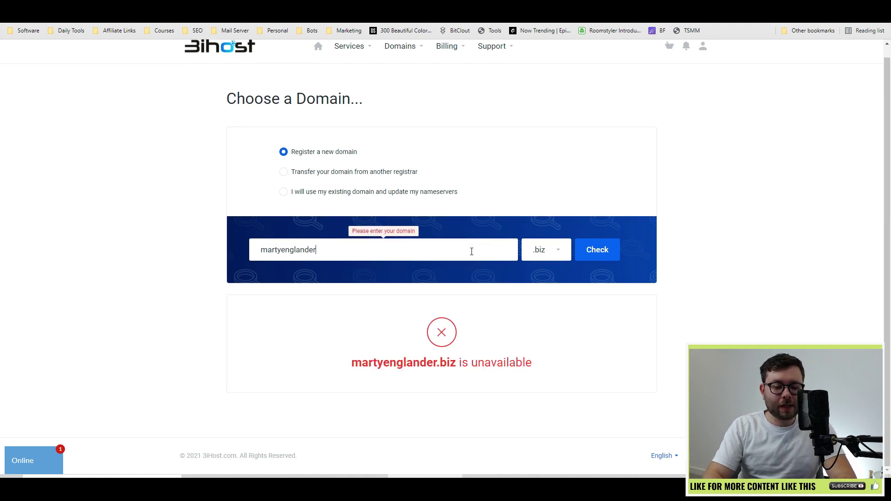
pyautogui.write('623187')
pyautogui.click(613, 249)
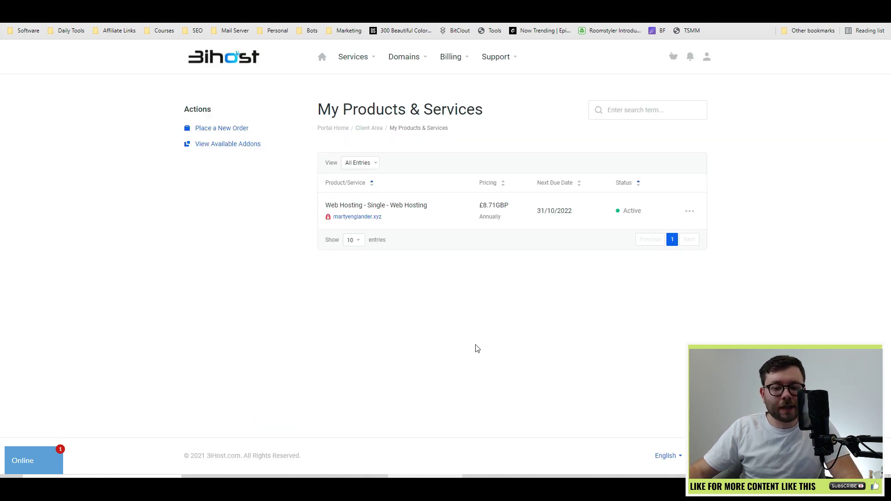
# Open the Web Hosting plan's management page and review its payment amounts and registration date.
pyautogui.moveTo(358, 109); pyautogui.dragTo(537, 119)
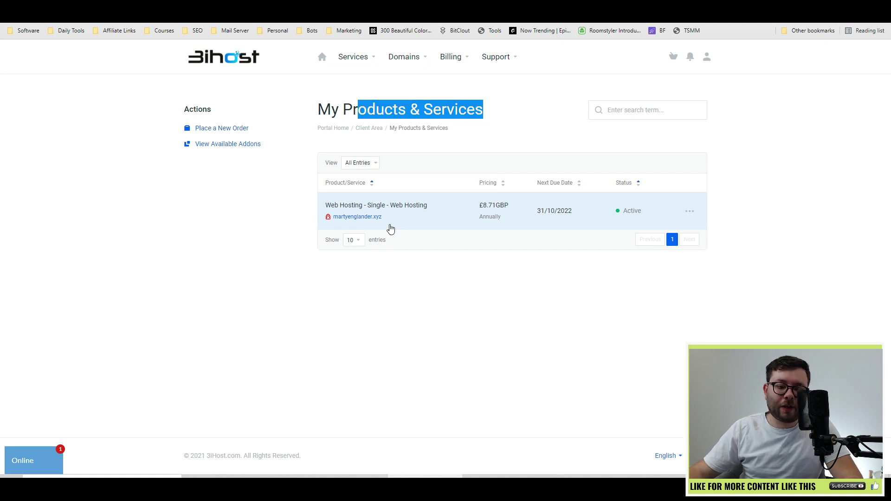
pyautogui.click(419, 208)
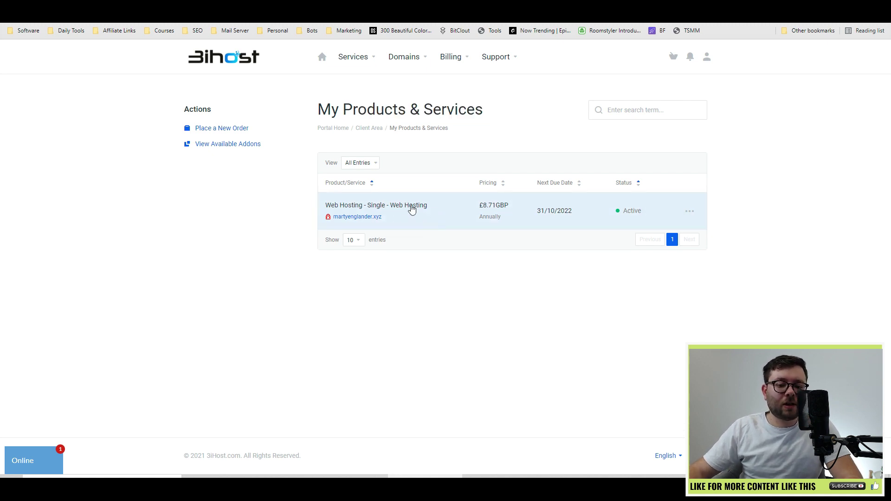
pyautogui.click(433, 209)
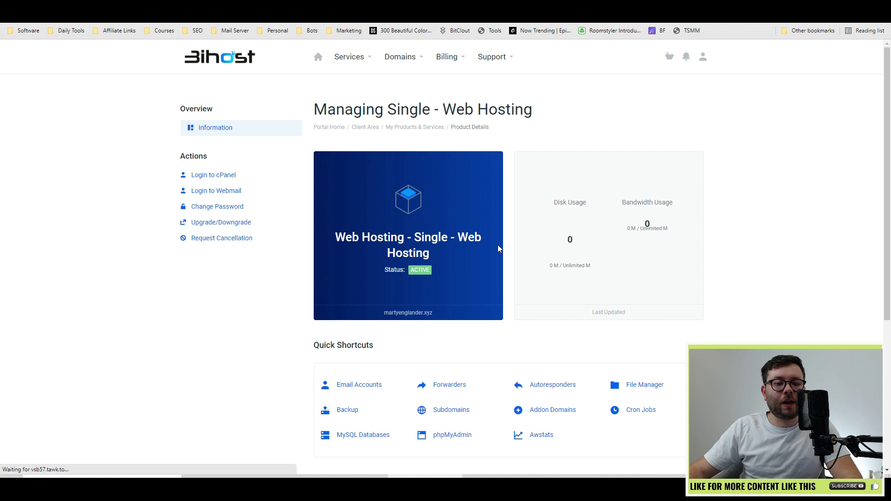
pyautogui.scroll(-2, 412, 291)
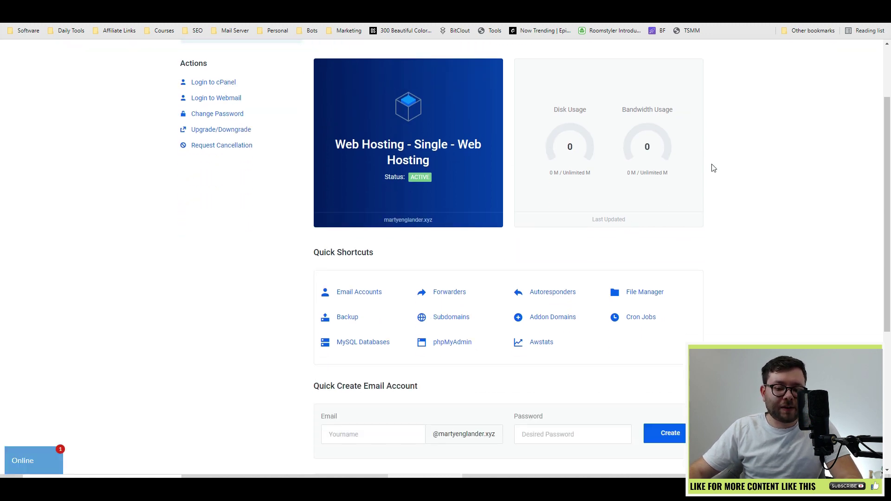
pyautogui.scroll(-2, 314, 214)
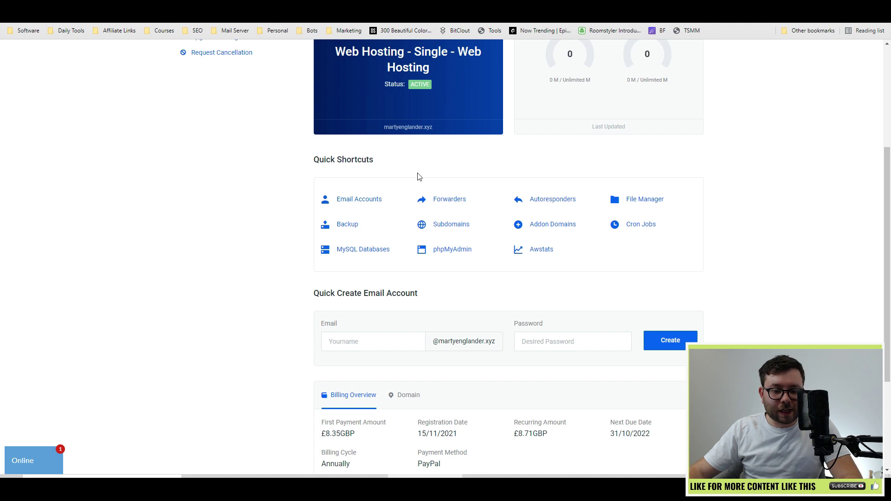
pyautogui.scroll(1, 784, 292)
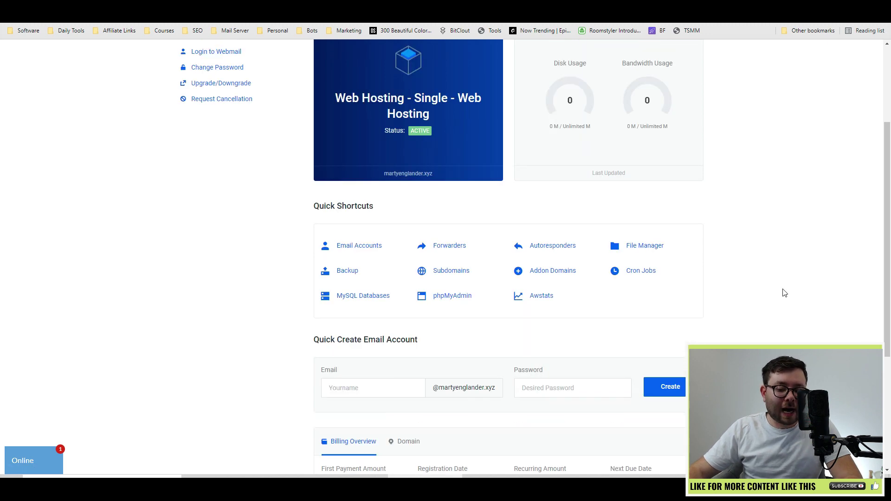
pyautogui.scroll(-4, 697, 315)
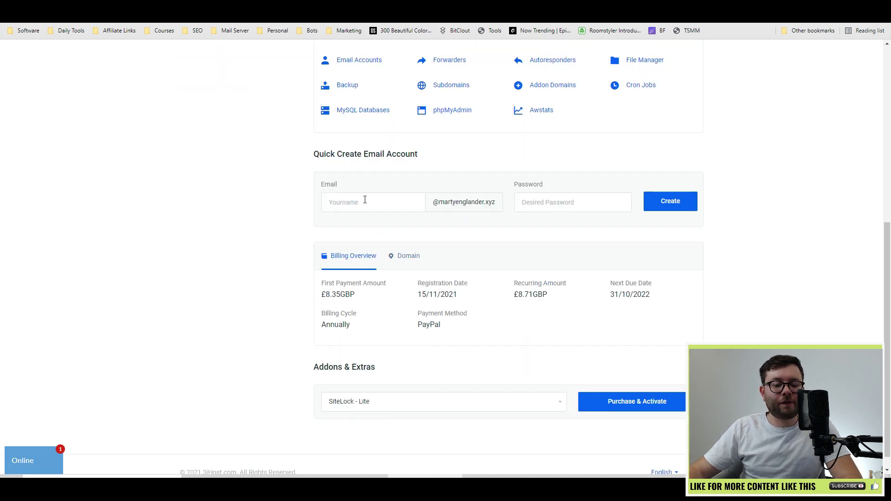
pyautogui.moveTo(344, 283); pyautogui.dragTo(592, 344)
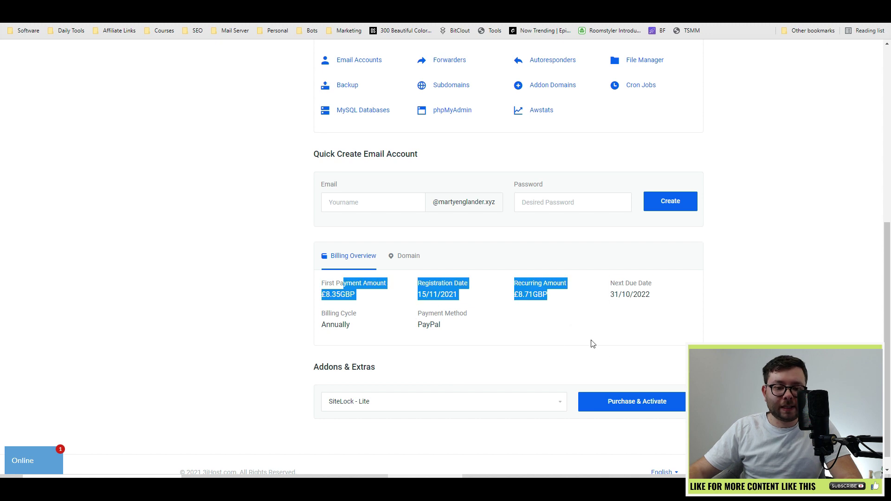
pyautogui.click(360, 208)
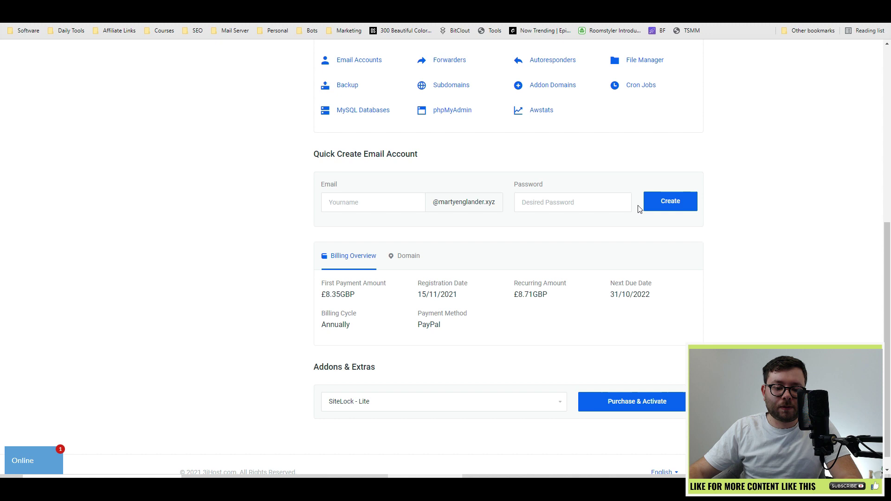
# Browse the addon options, leaving the choice at SiteLock - Lite.
pyautogui.scroll(-1, 520, 390)
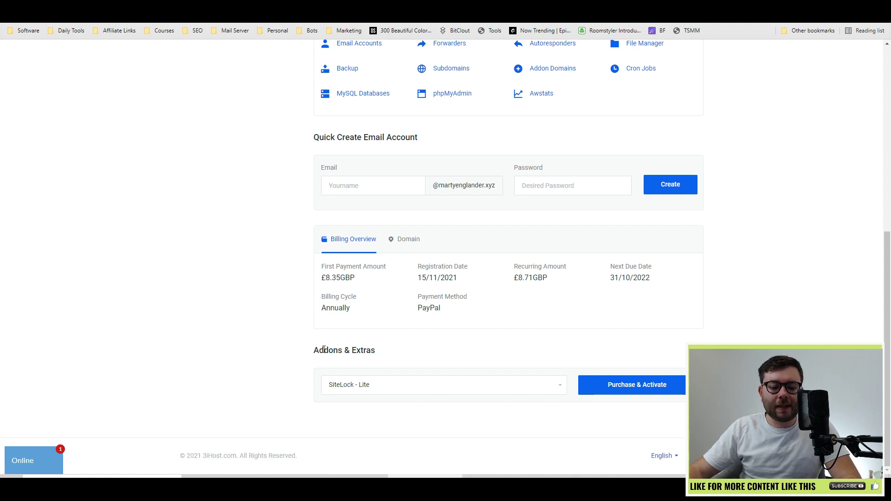
pyautogui.moveTo(319, 352); pyautogui.dragTo(381, 354)
pyautogui.click(358, 394)
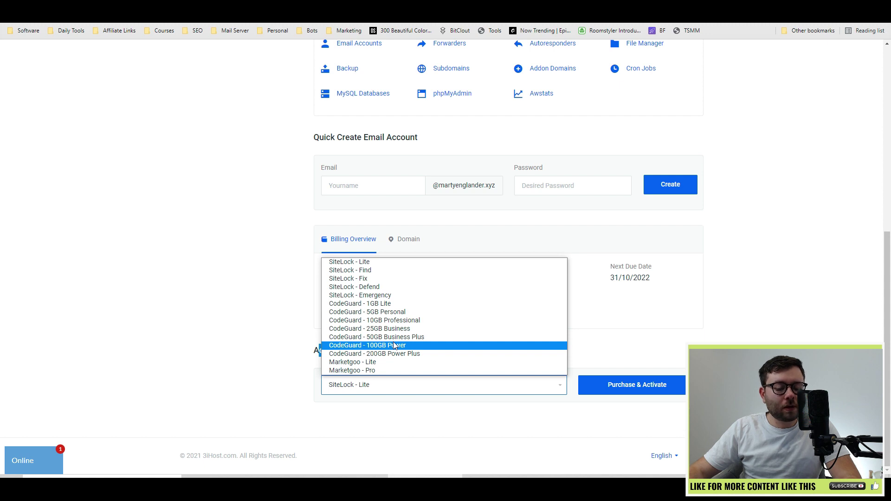
pyautogui.click(410, 385)
pyautogui.click(409, 385)
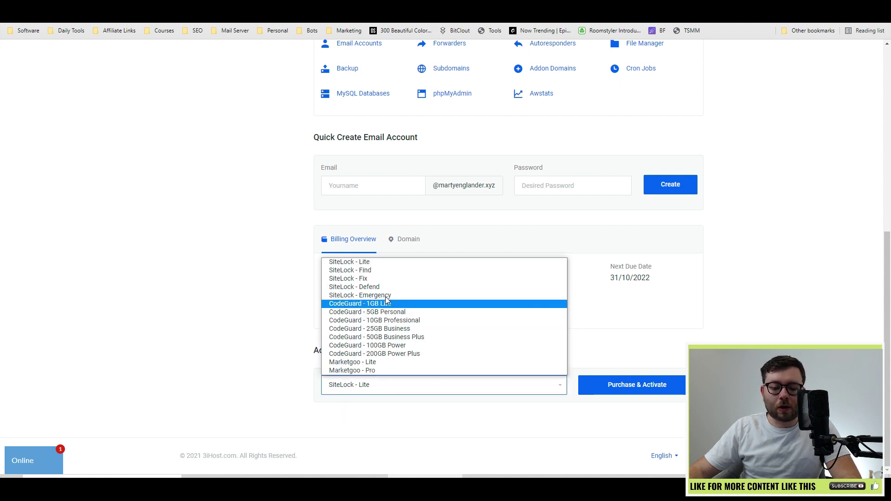
pyautogui.click(389, 262)
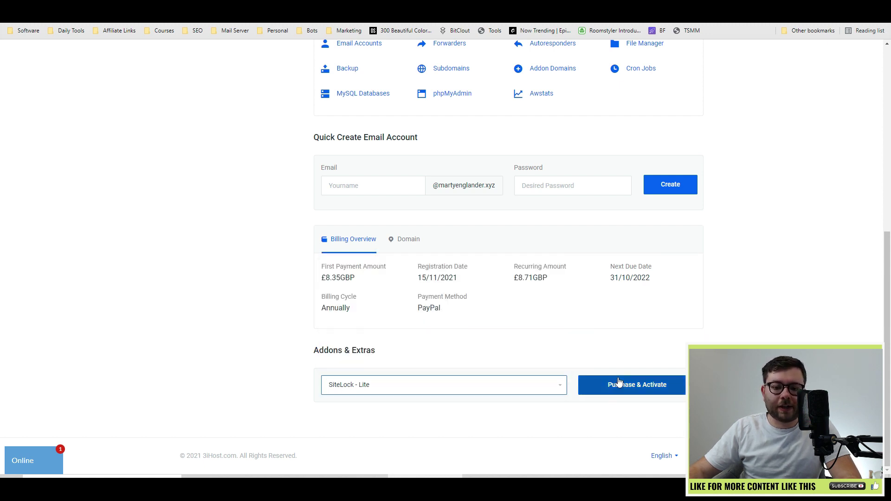
pyautogui.scroll(8, 619, 381)
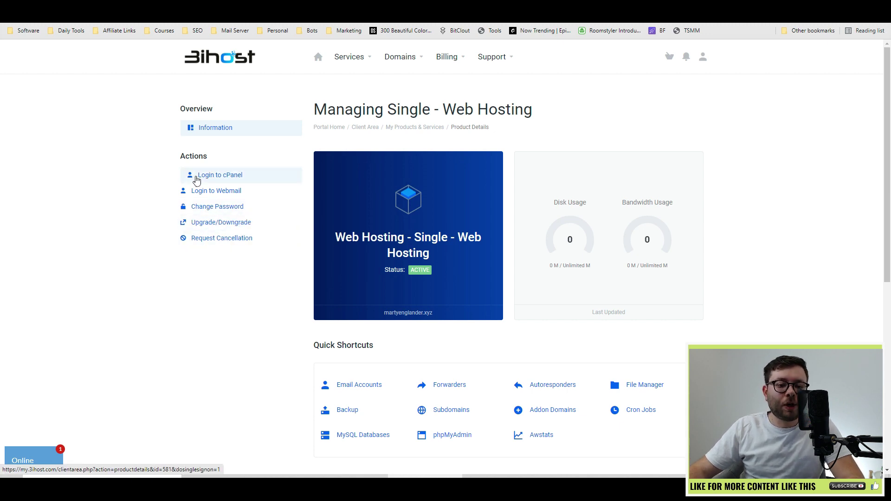
# Log in to the hosting account's cPanel.
pyautogui.click(223, 178)
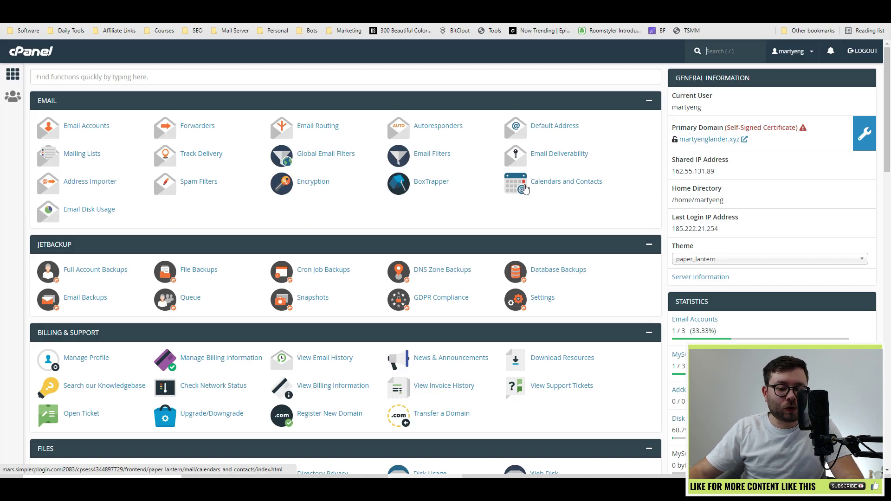
pyautogui.scroll(-2, 515, 200)
pyautogui.scroll(2, 505, 320)
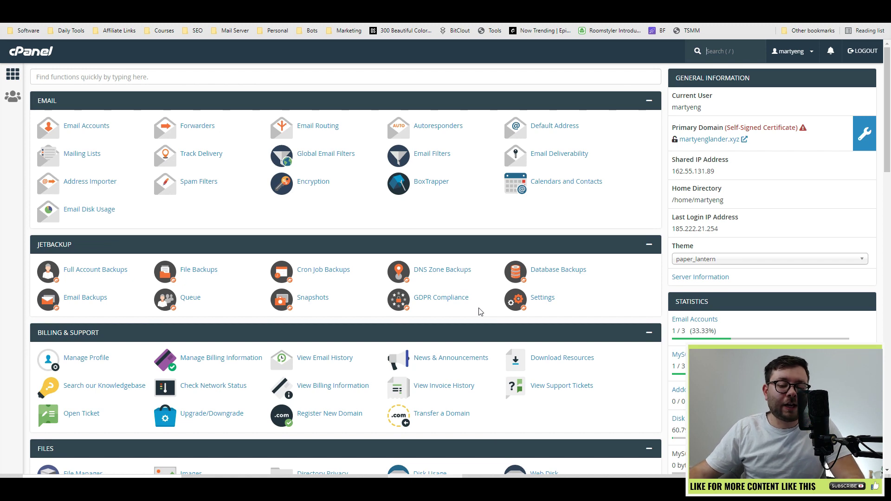
# Find the SSL/TLS manager by searching 'ssl' and save the default key type.
pyautogui.click(51, 76)
pyautogui.write('ssl')
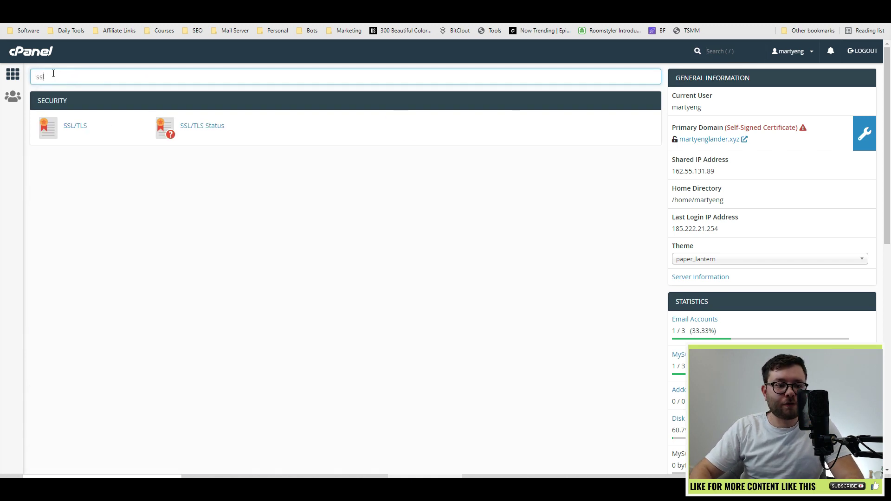
pyautogui.click(66, 130)
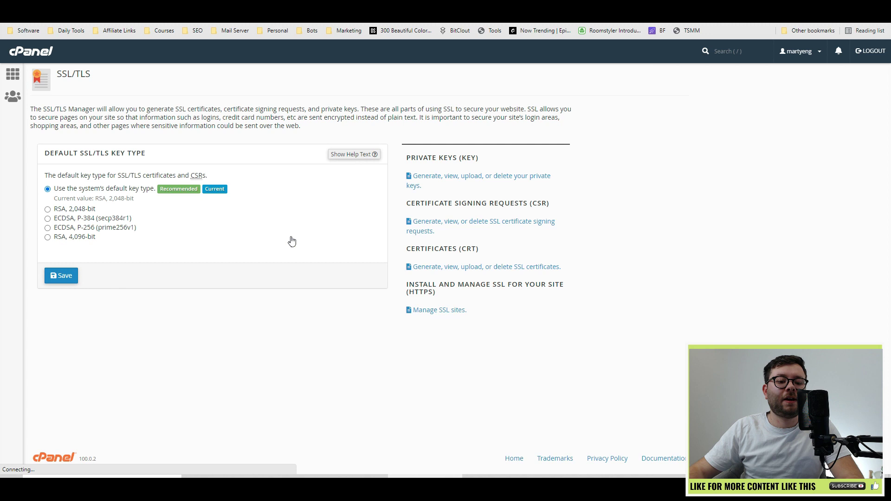
pyautogui.click(55, 277)
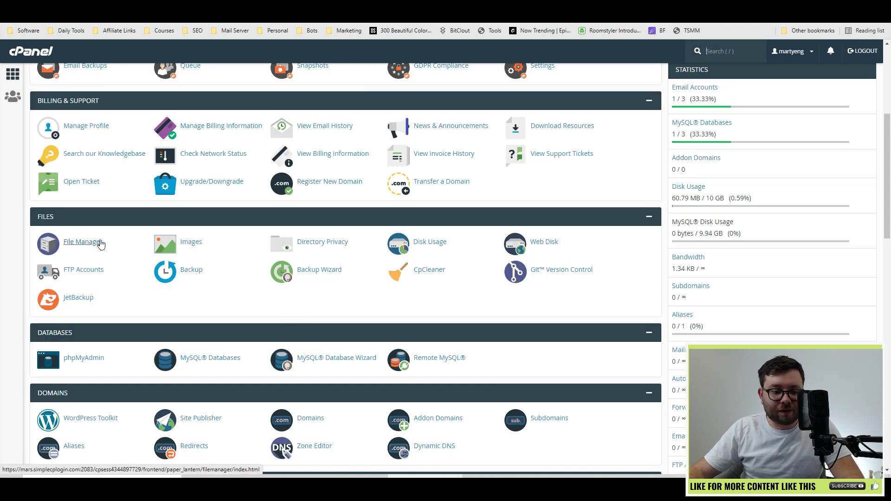
# Inspect the WordPress files in File Manager's public_html, then scroll to Softaculous Apps Installer.
pyautogui.click(95, 242)
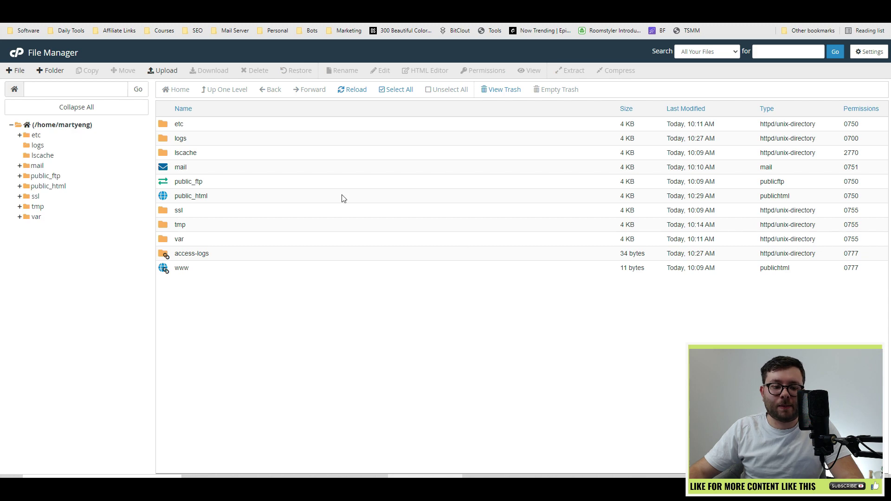
pyautogui.doubleClick(230, 196)
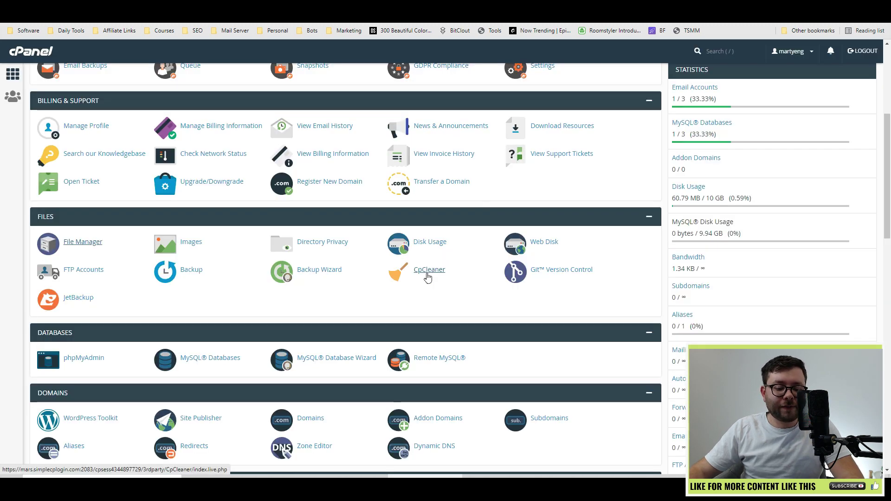
pyautogui.scroll(-3, 275, 225)
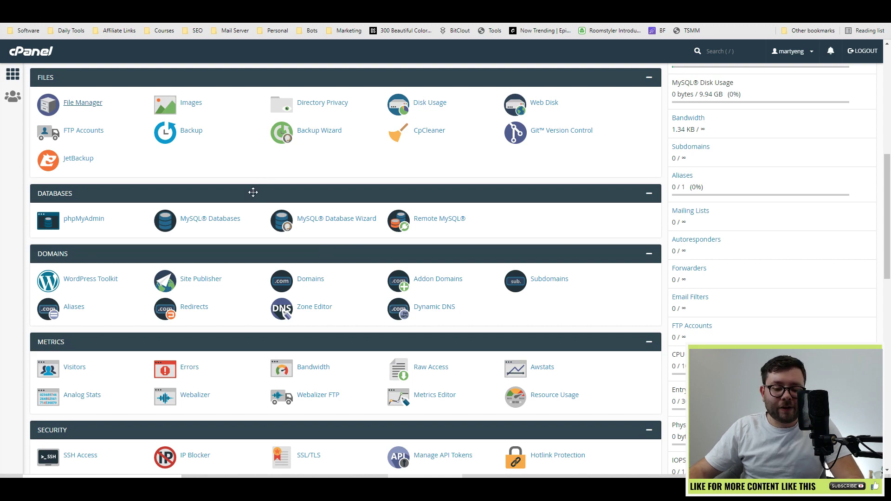
pyautogui.scroll(-2, 491, 205)
pyautogui.scroll(2, 448, 165)
pyautogui.scroll(-7, 447, 165)
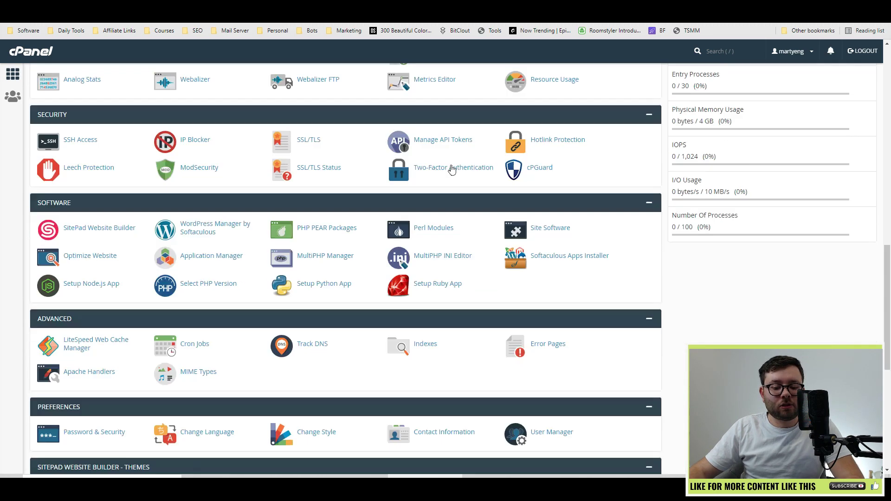
pyautogui.scroll(-7, 452, 167)
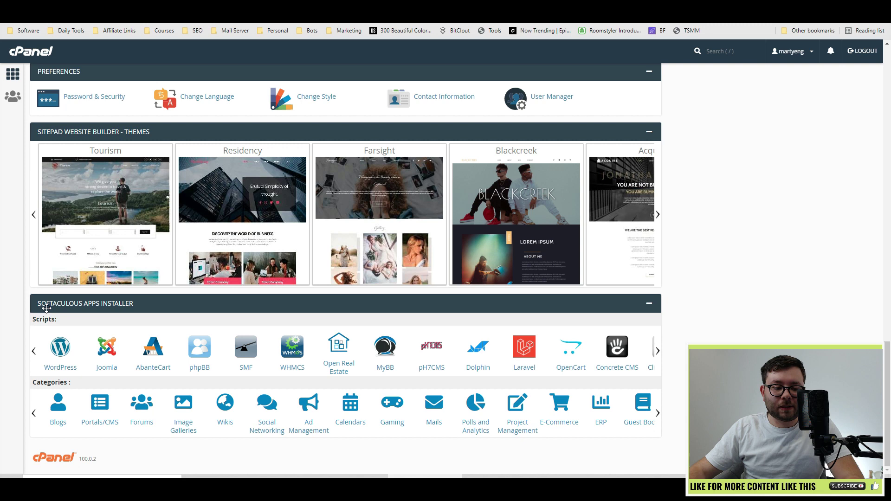
# Begin a new WordPress install on the site's domain and check version 5.8.2.
pyautogui.click(63, 357)
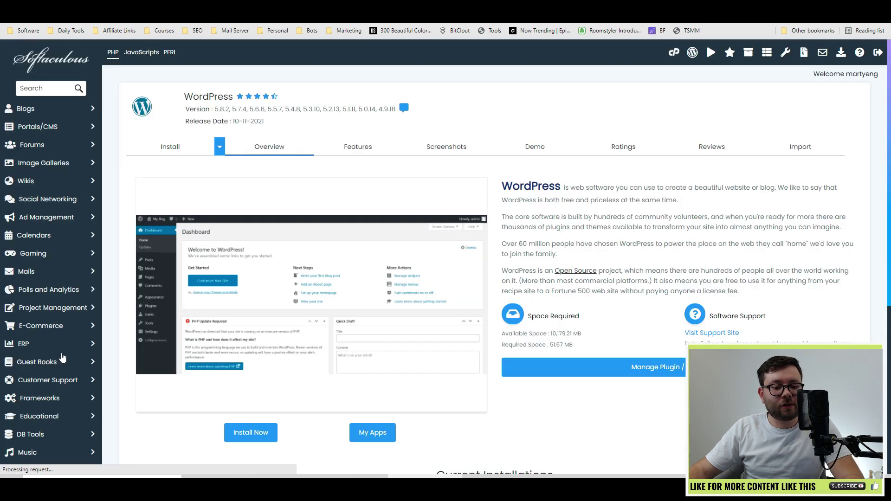
pyautogui.scroll(-2, 299, 353)
pyautogui.click(256, 345)
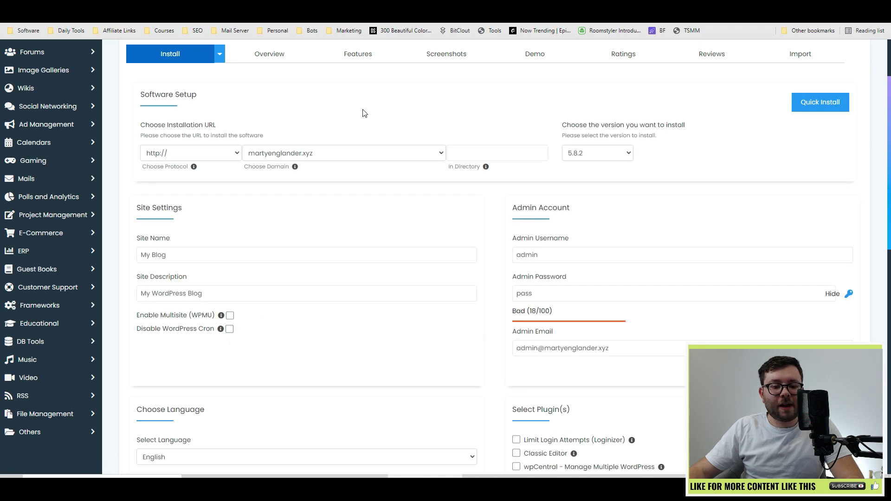
pyautogui.click(297, 155)
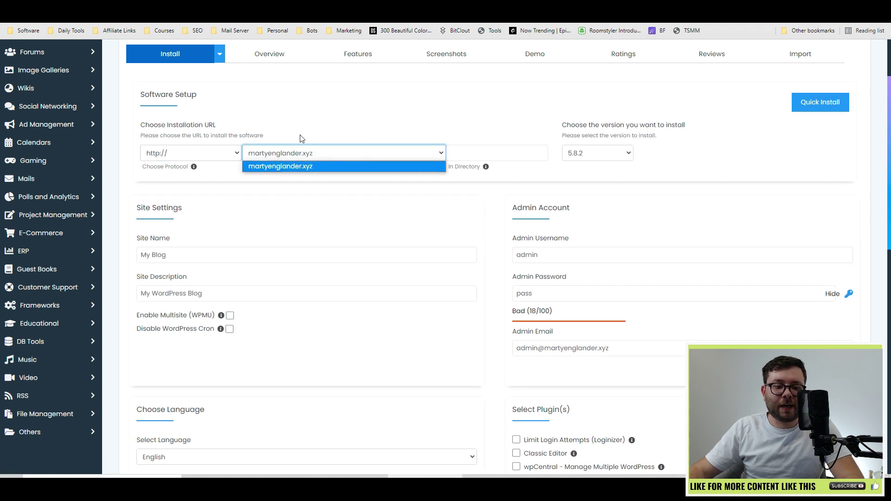
pyautogui.click(418, 225)
pyautogui.click(597, 153)
# Tick the Classic Editor plugin, expand Advanced Options and preview the Photoshoot theme.
pyautogui.scroll(-1, 286, 219)
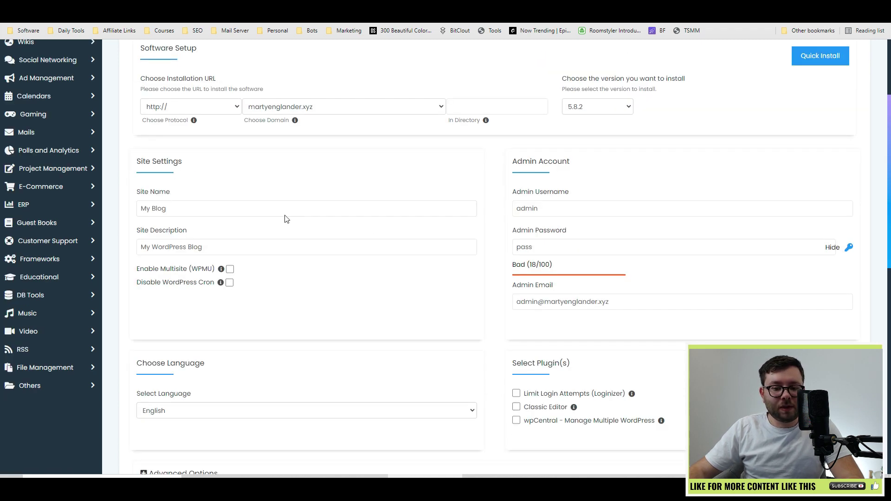
pyautogui.scroll(-2, 627, 179)
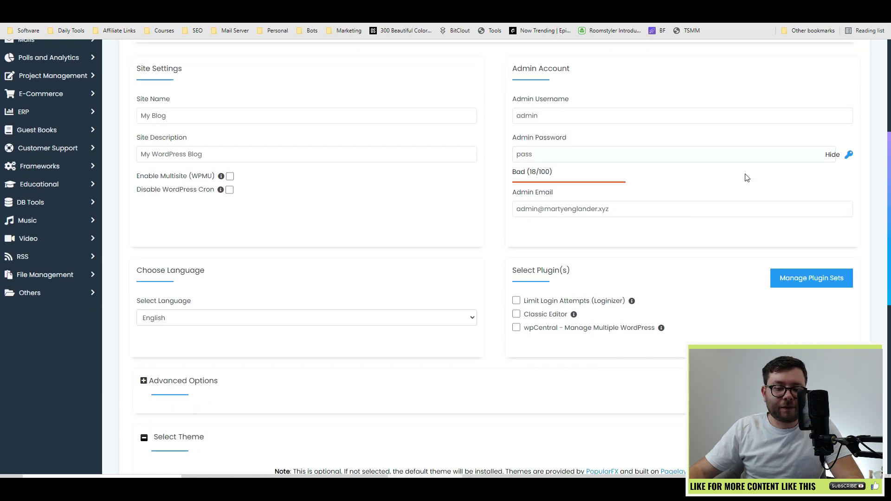
pyautogui.scroll(-2, 605, 288)
pyautogui.click(518, 223)
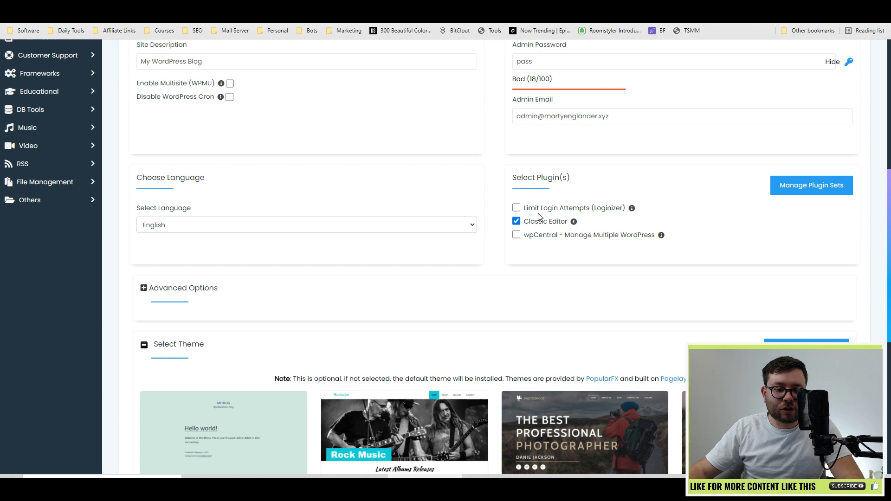
pyautogui.scroll(-3, 621, 242)
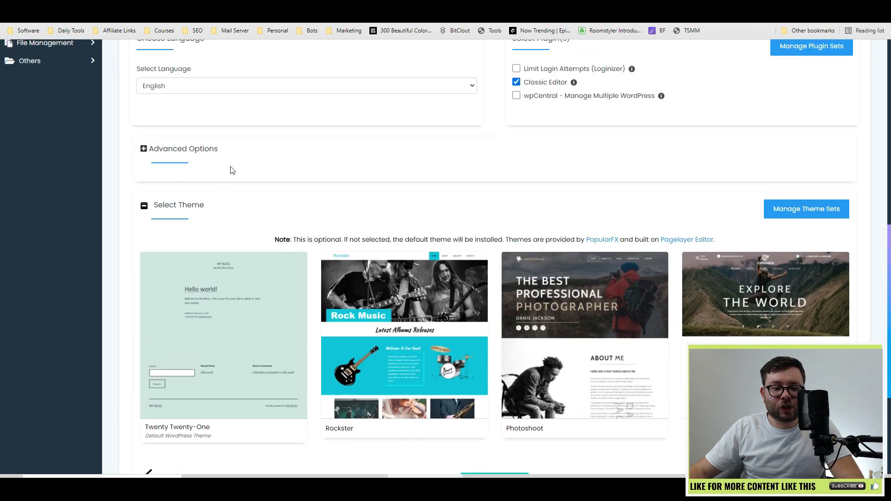
pyautogui.click(169, 147)
pyautogui.scroll(-7, 236, 223)
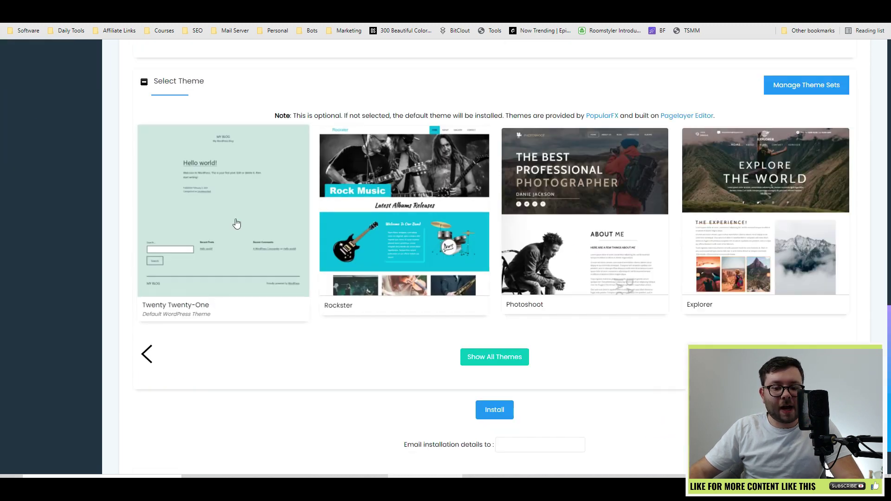
pyautogui.click(661, 273)
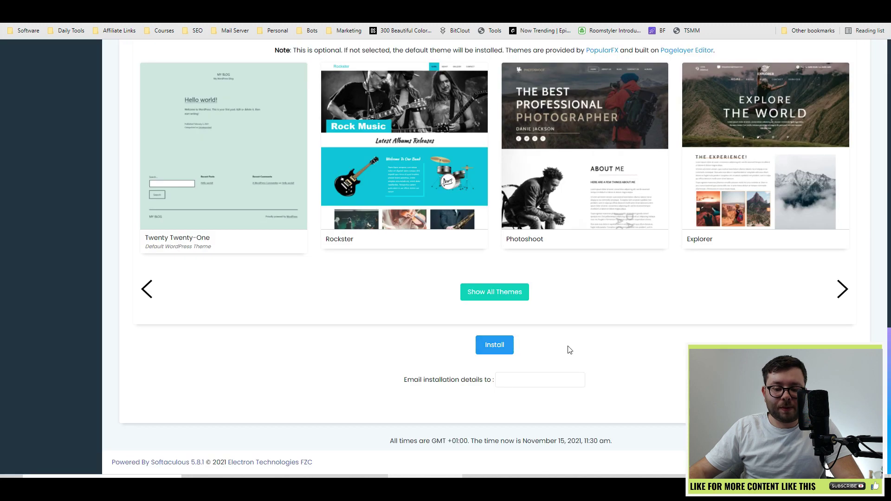
# Run the WordPress install, search cPanel for 'file', and go to the site's /wp-admin.
pyautogui.click(494, 345)
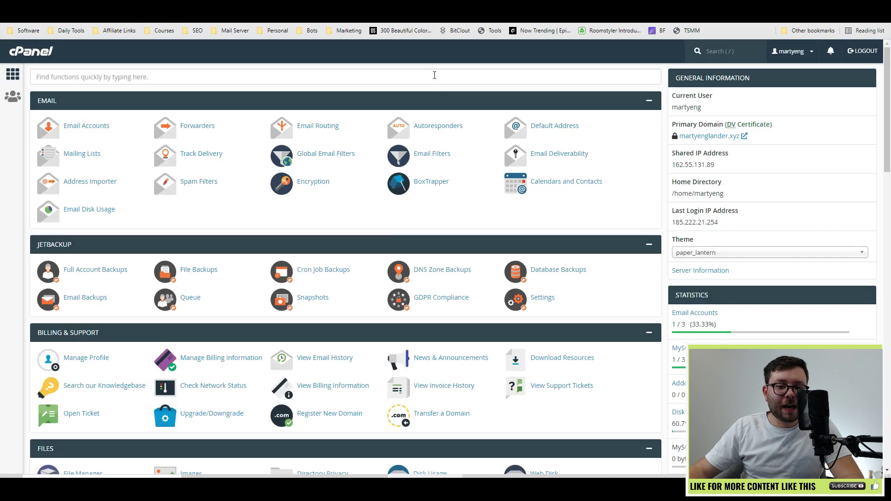
pyautogui.click(434, 75)
pyautogui.write('file')
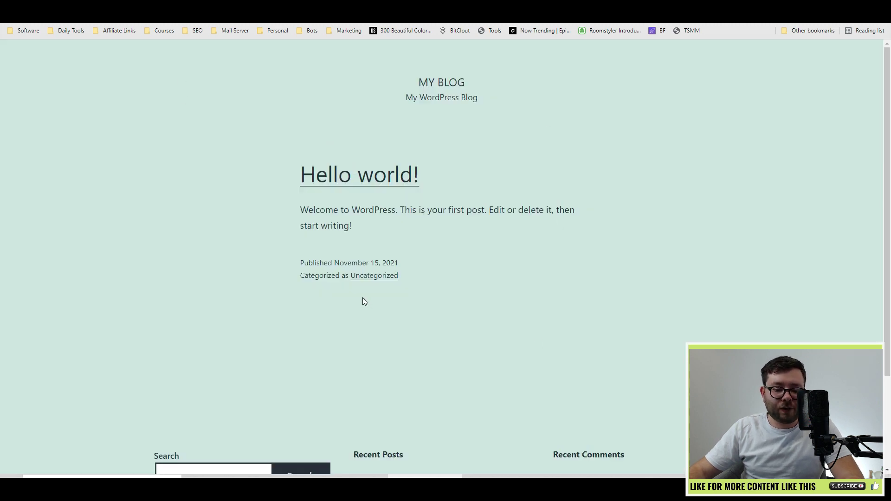
pyautogui.scroll(-3, 491, 334)
pyautogui.scroll(3, 252, 157)
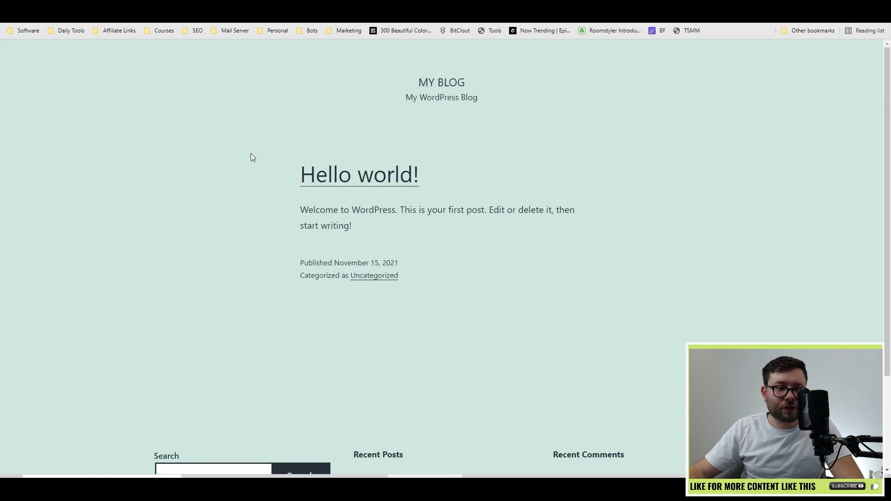
pyautogui.click(177, 17)
pyautogui.write('wp-adm')
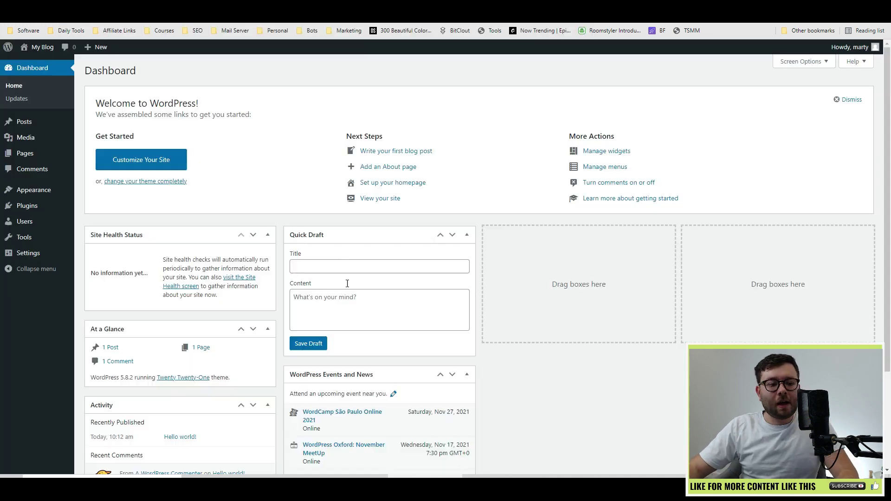
# View installed plugins: Classic Editor active alongside Akismet and Hello Dolly.
pyautogui.click(37, 205)
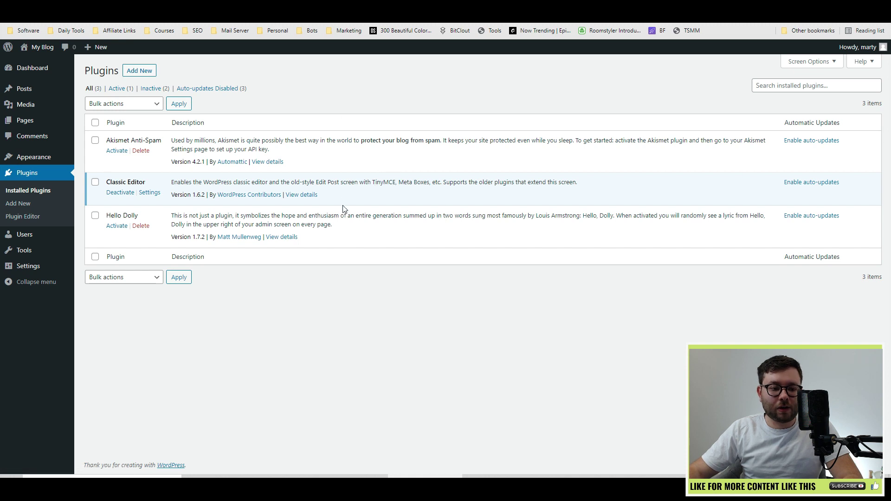
pyautogui.moveTo(37, 91)
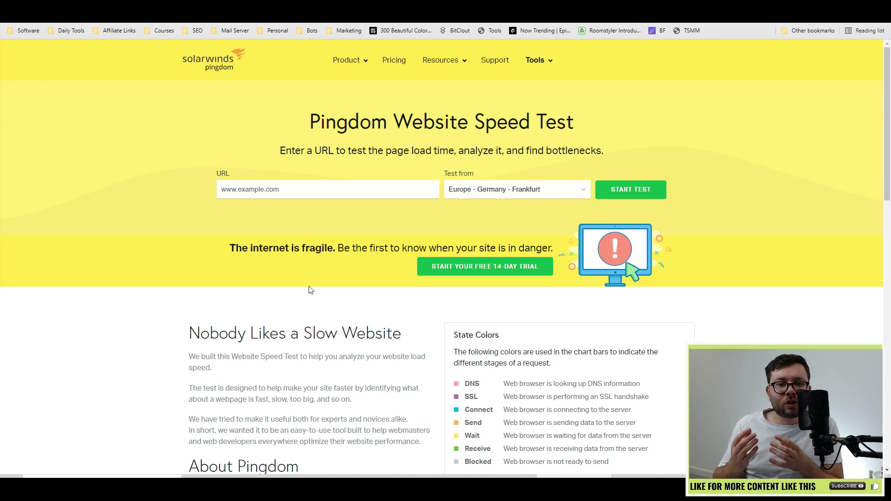
# Speed-test the blog's address from Europe - United Kingdom - London.
pyautogui.click(298, 195)
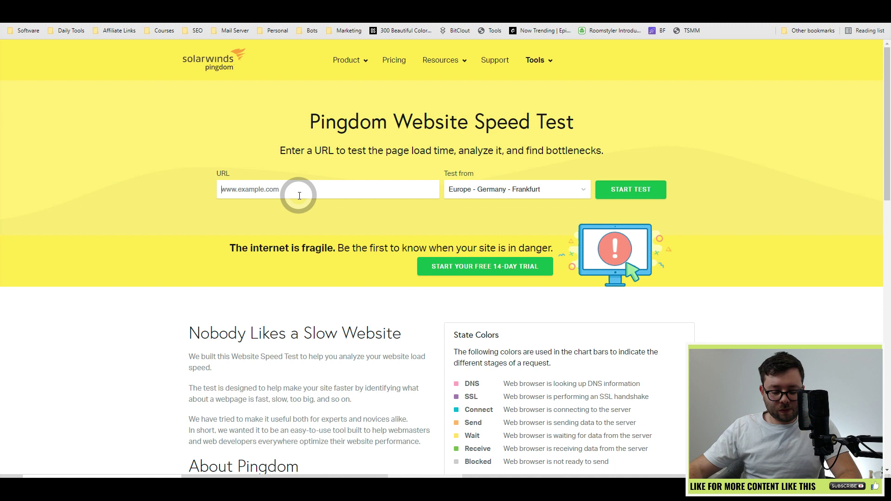
pyautogui.write('http://martyenglander.xyz/')
pyautogui.click(515, 189)
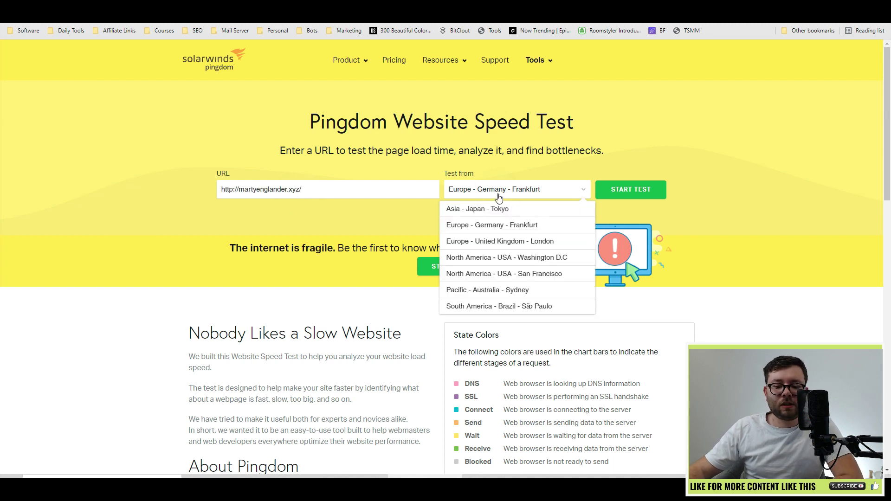
pyautogui.click(492, 239)
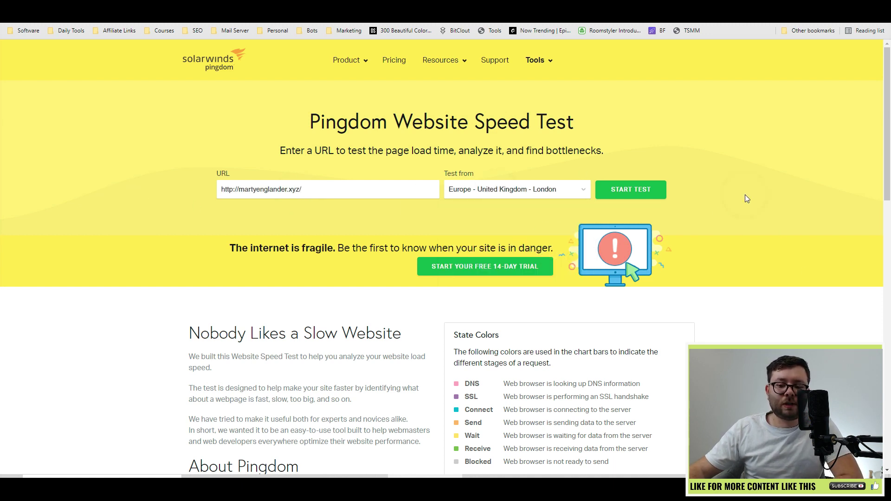
pyautogui.click(647, 191)
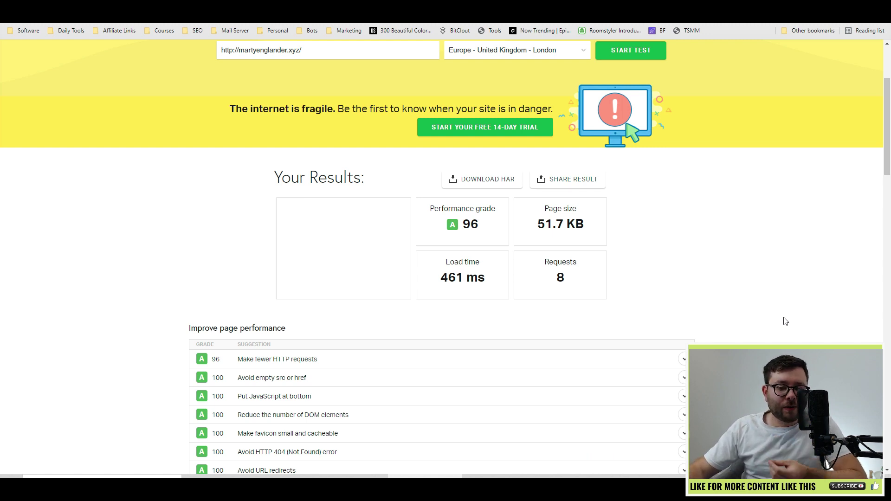
# Review the results: 461 ms load time and 51.7 KB page size.
pyautogui.scroll(-1, 785, 322)
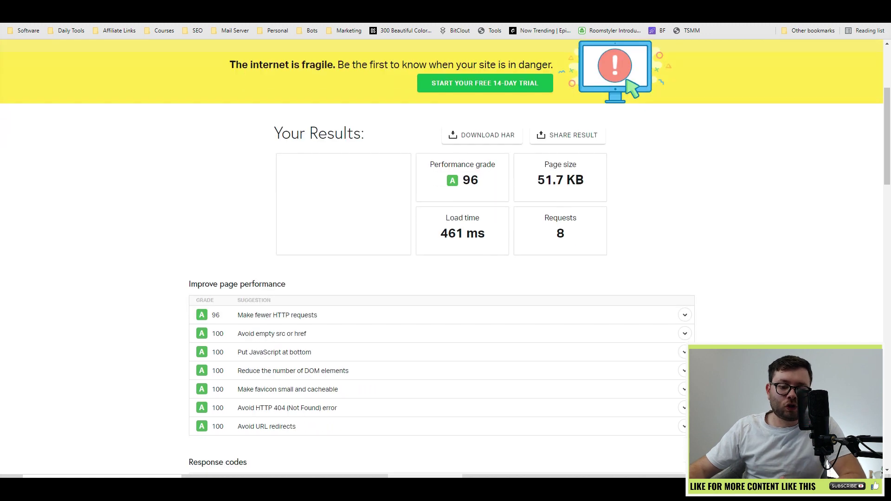
pyautogui.moveTo(440, 241); pyautogui.dragTo(476, 246)
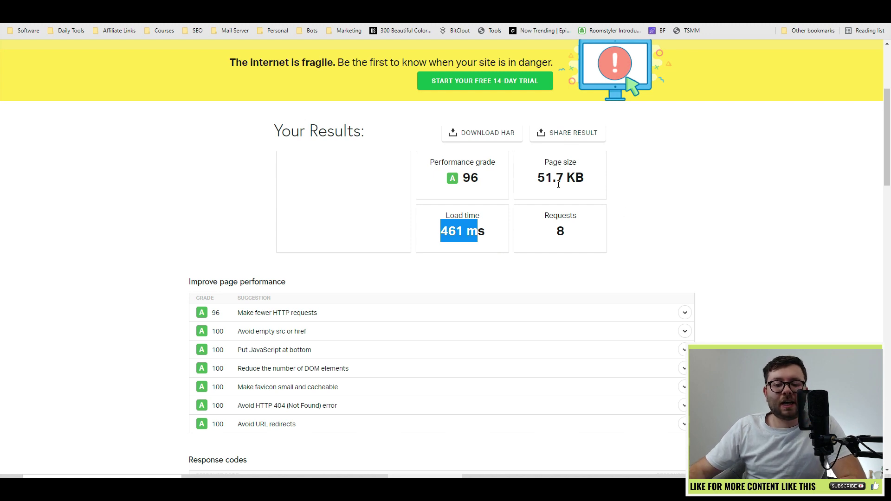
pyautogui.moveTo(559, 185); pyautogui.dragTo(594, 185)
pyautogui.click(724, 200)
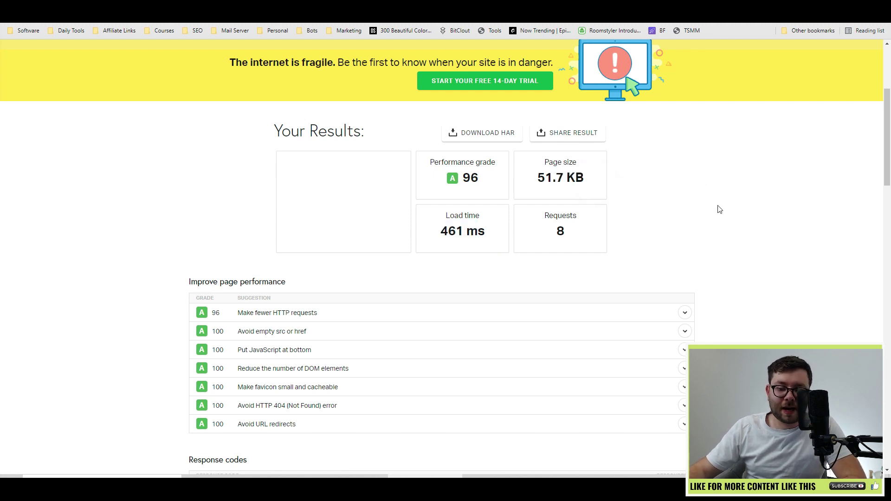
# Expand the 'Make fewer HTTP requests' and 'Avoid empty src or href' suggestions.
pyautogui.scroll(-3, 722, 225)
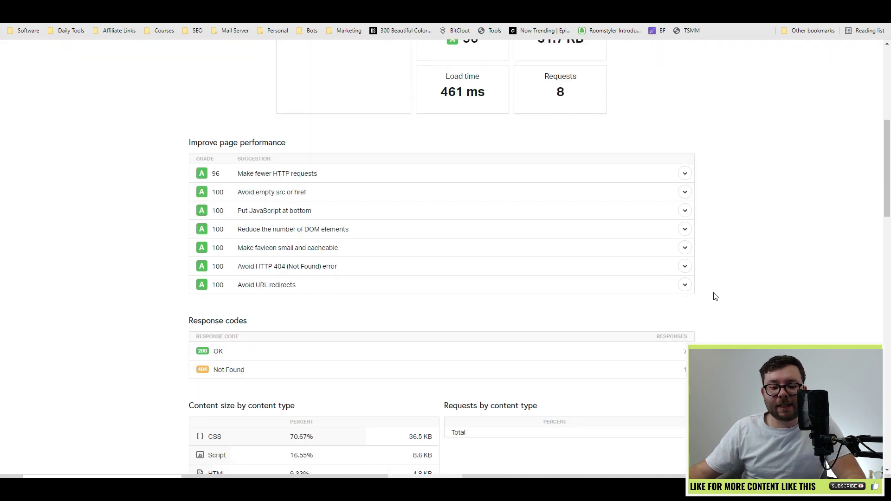
pyautogui.click(313, 171)
pyautogui.click(305, 261)
pyautogui.scroll(-2, 301, 289)
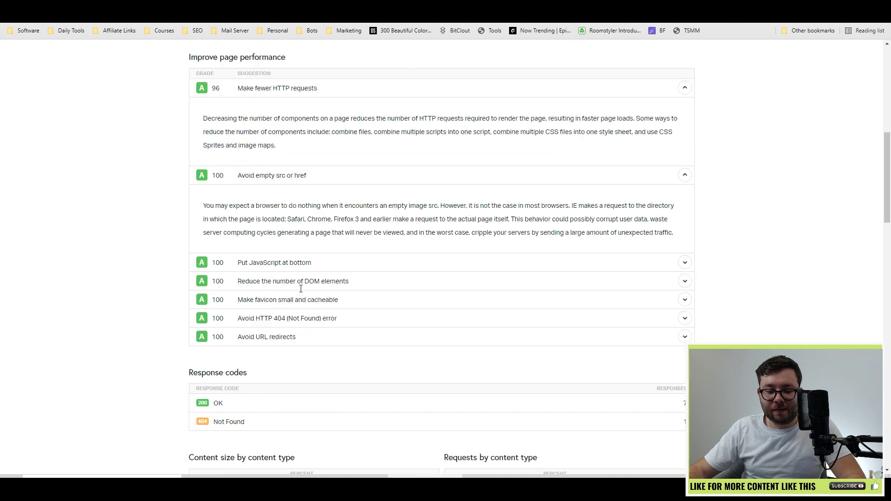
pyautogui.scroll(-6, 301, 289)
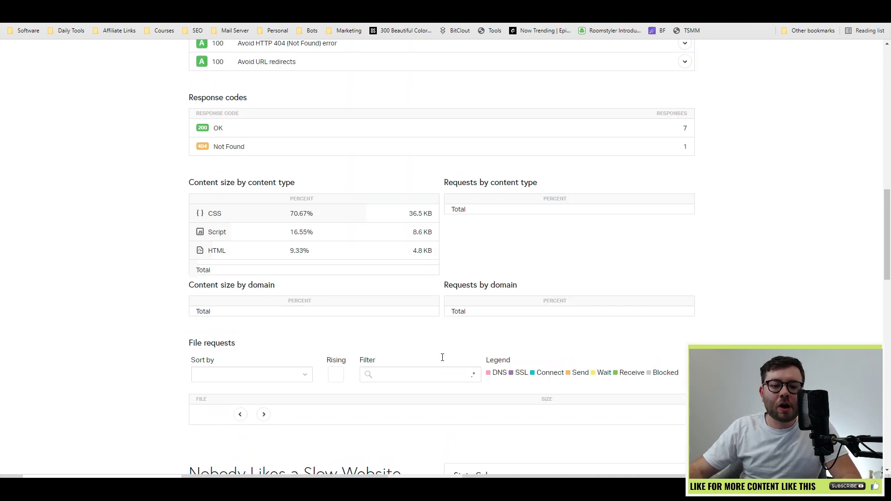
pyautogui.scroll(5, 442, 357)
pyautogui.scroll(-3, 436, 358)
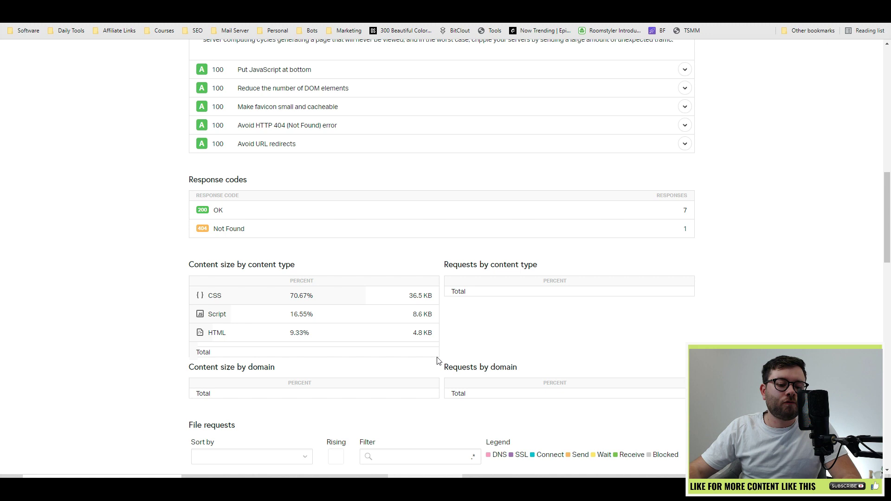
pyautogui.scroll(-1, 436, 360)
# Paste the site URL into PageSpeed Insights and analyse it, getting a mobile score of 99.
pyautogui.scroll(-2, 318, 354)
pyautogui.click(351, 131)
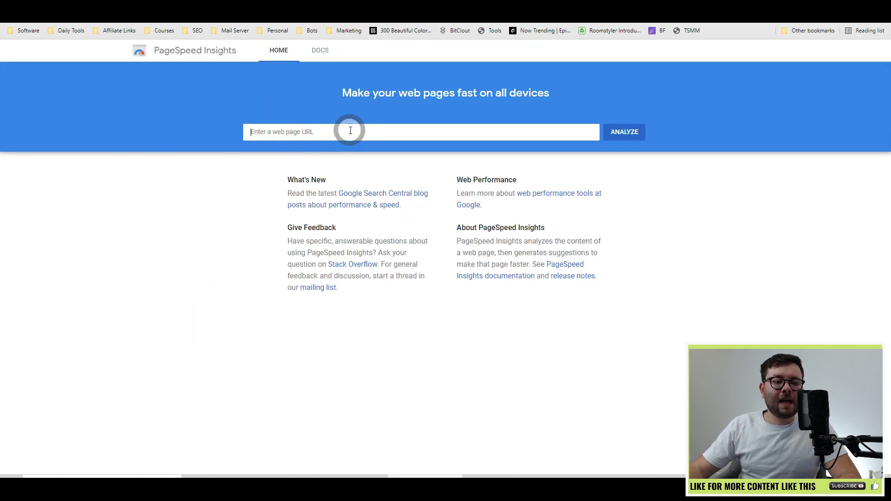
pyautogui.write('http://martyenglander.xyz/')
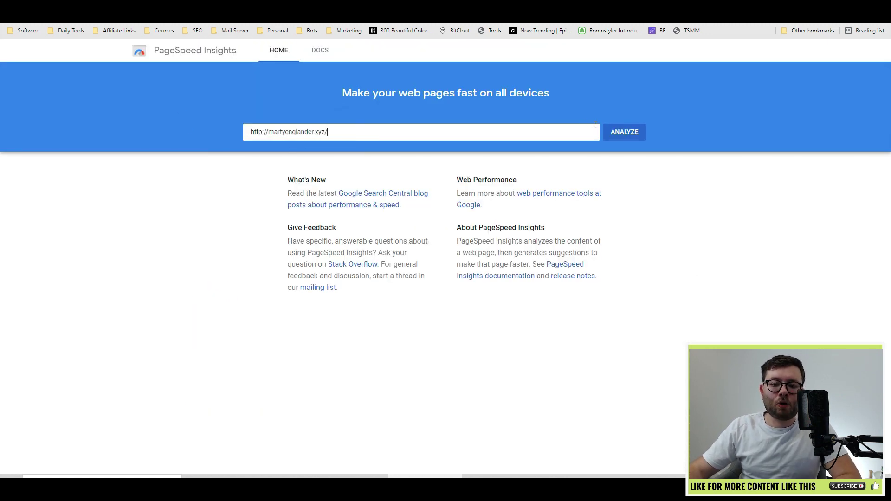
pyautogui.click(627, 138)
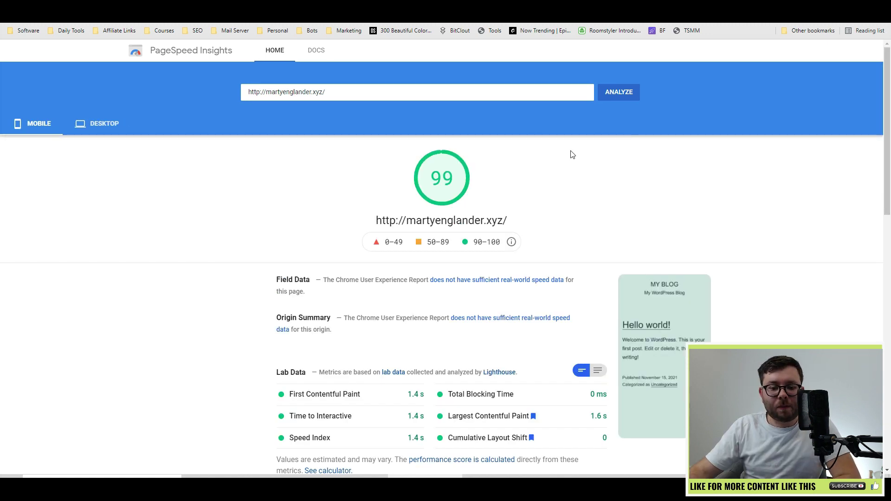
# Review the mobile results, then switch to the desktop report scoring 100.
pyautogui.scroll(-10, 519, 175)
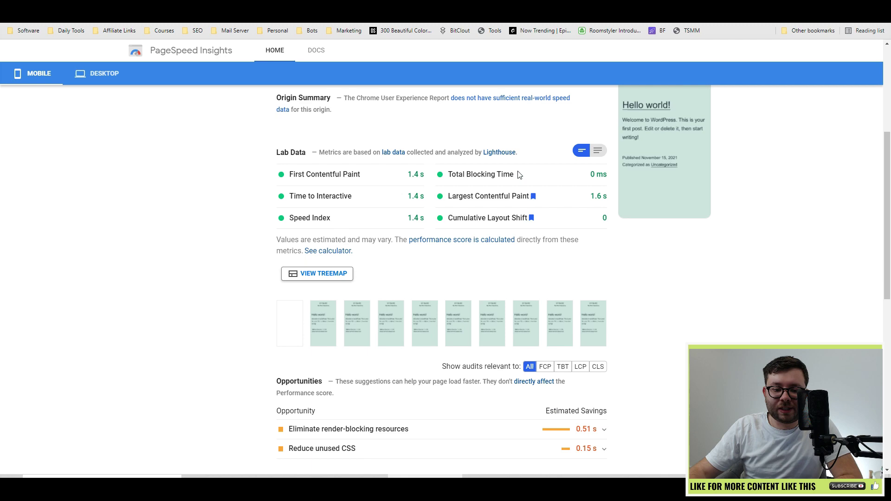
pyautogui.scroll(10, 618, 440)
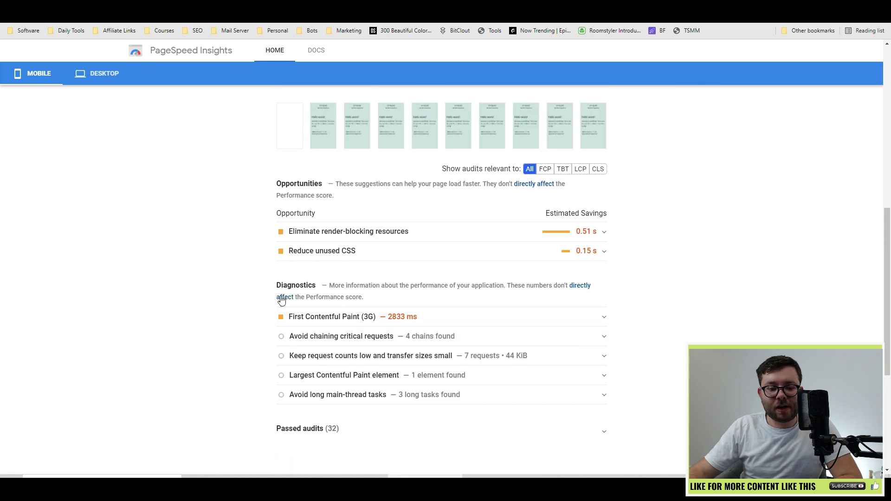
pyautogui.click(89, 124)
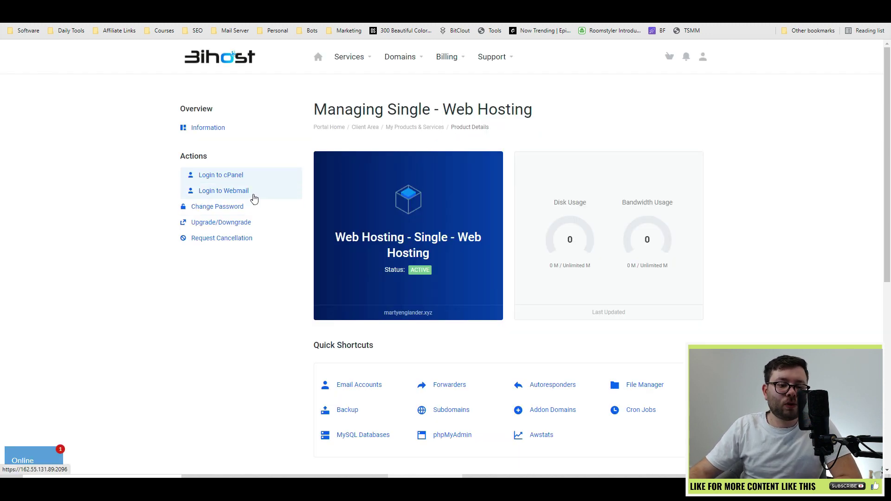
# Open webmail, inspect the system and site mailbox rows, and open the site mailbox's empty inbox.
pyautogui.click(253, 191)
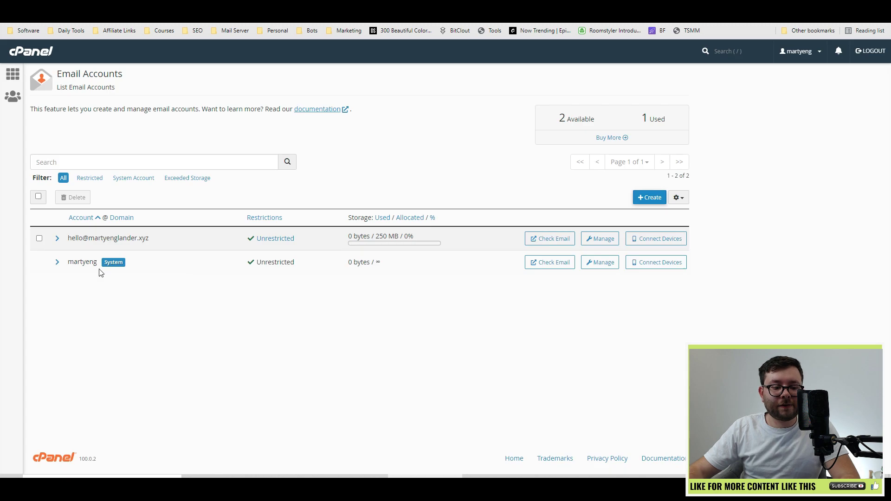
pyautogui.click(57, 263)
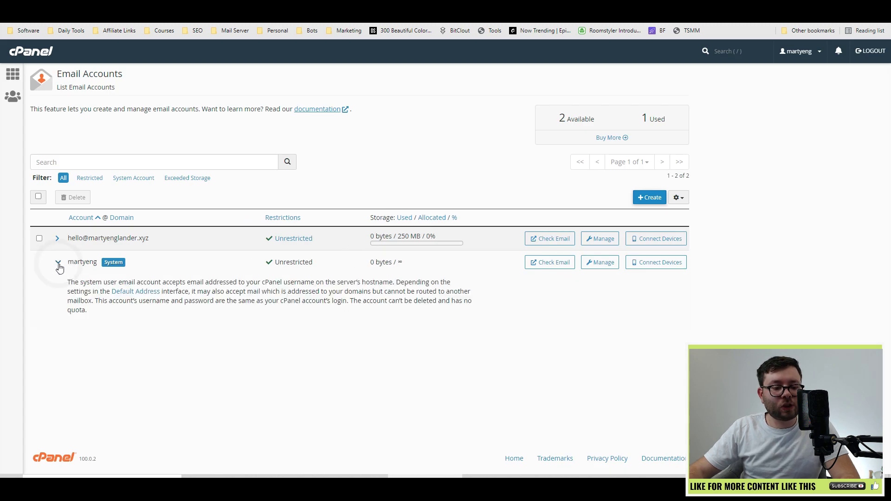
pyautogui.click(84, 264)
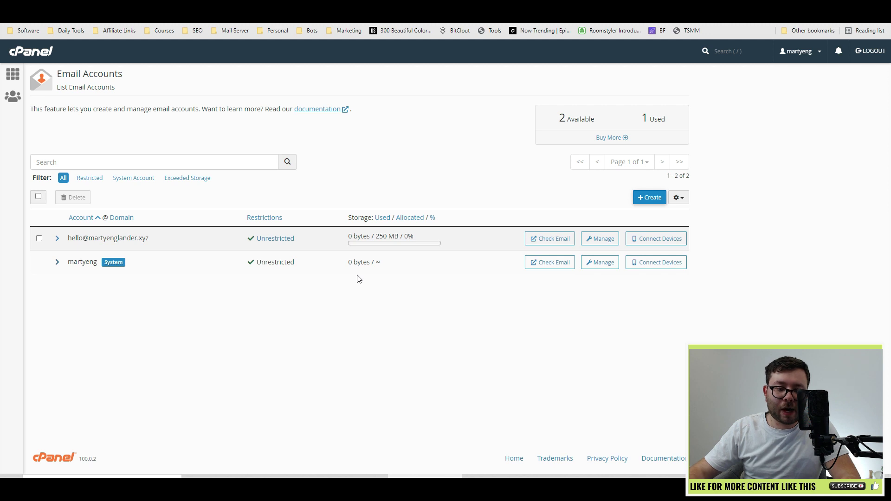
pyautogui.click(57, 238)
pyautogui.click(58, 239)
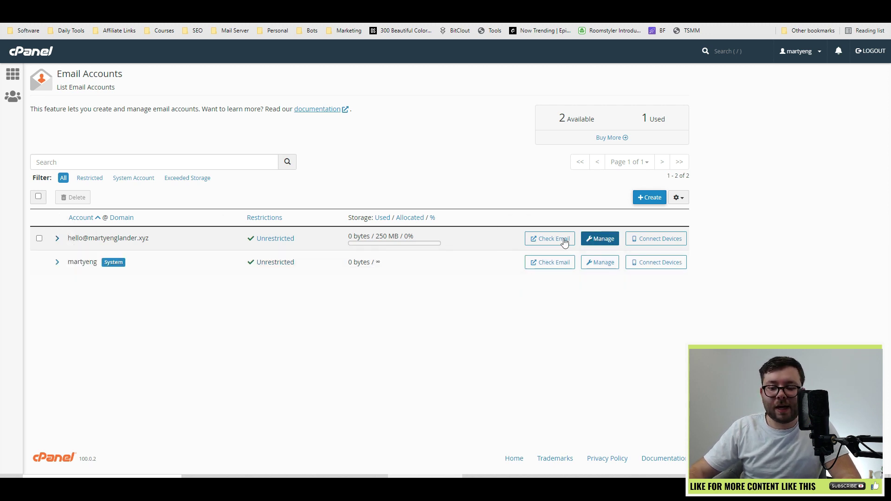
pyautogui.click(541, 240)
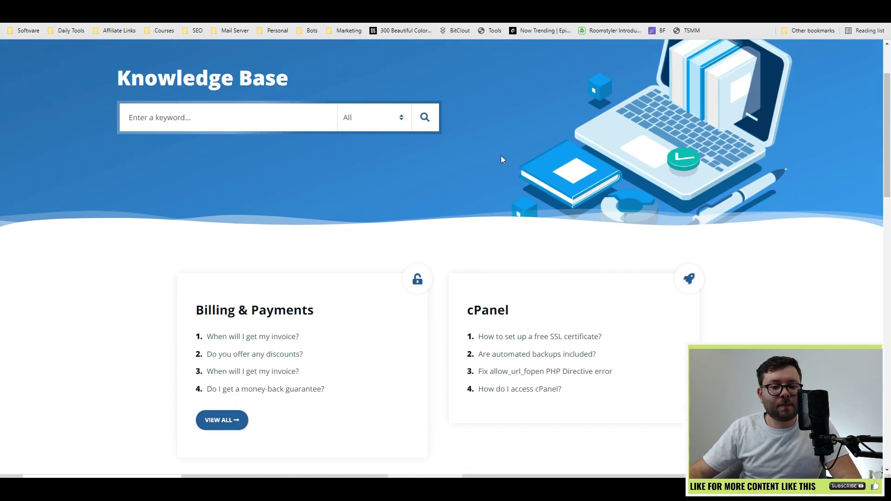
# Open the 'How do I access cPanel?' article and select its first paragraph.
pyautogui.scroll(-4, 502, 160)
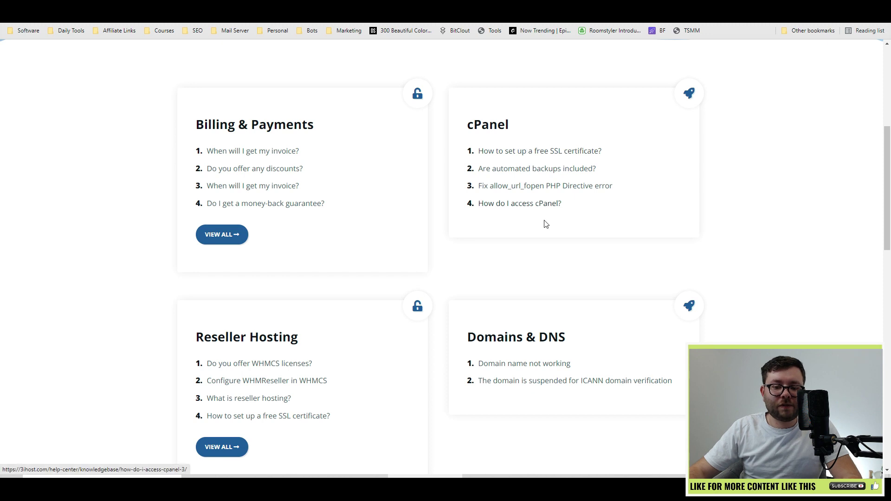
pyautogui.click(515, 210)
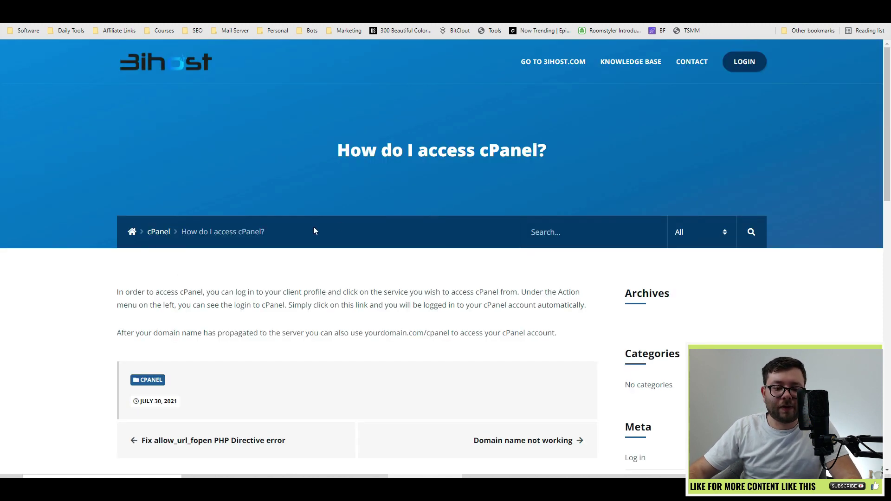
pyautogui.moveTo(123, 291); pyautogui.dragTo(417, 292)
pyautogui.click(346, 292)
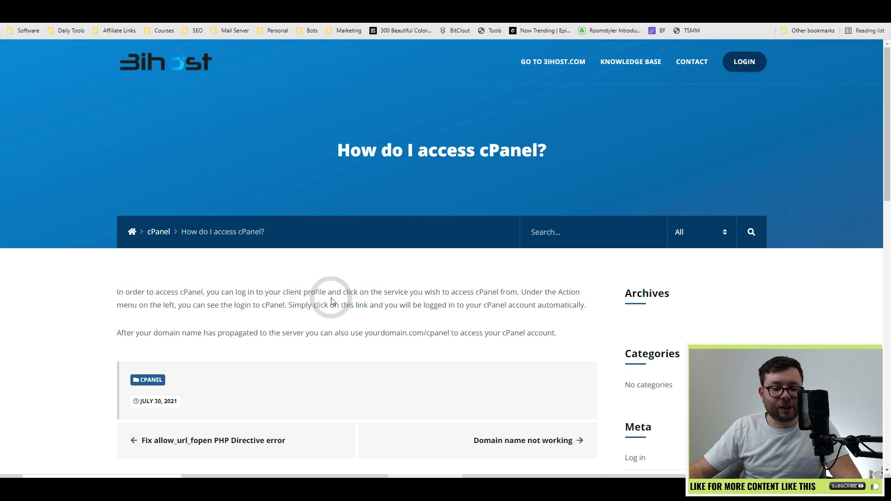
pyautogui.tripleClick(368, 295)
pyautogui.scroll(-4, 368, 296)
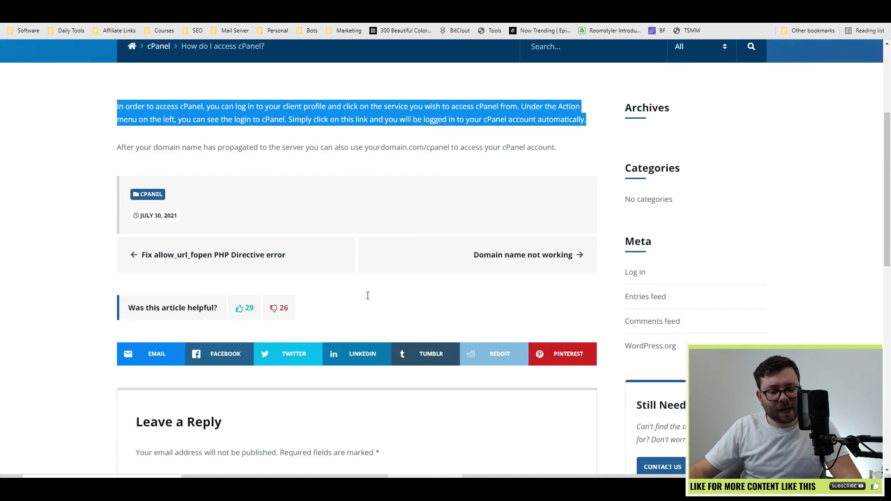
pyautogui.scroll(-10, 368, 299)
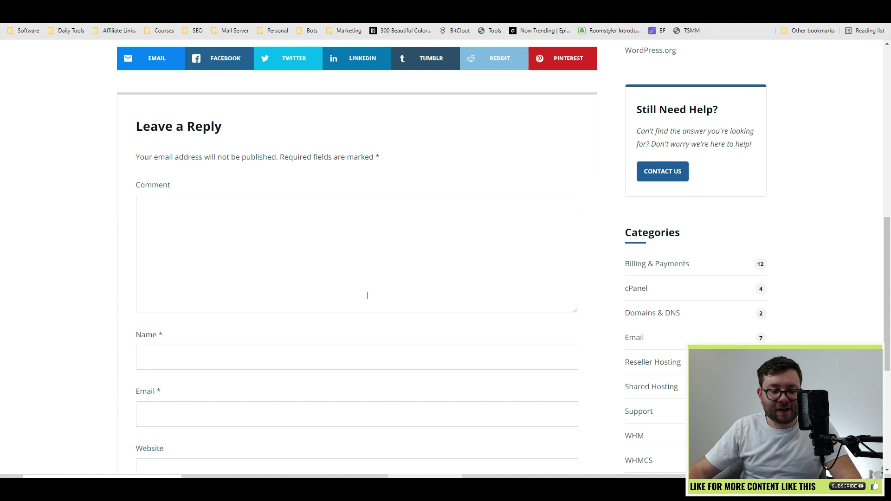
pyautogui.scroll(15, 670, 352)
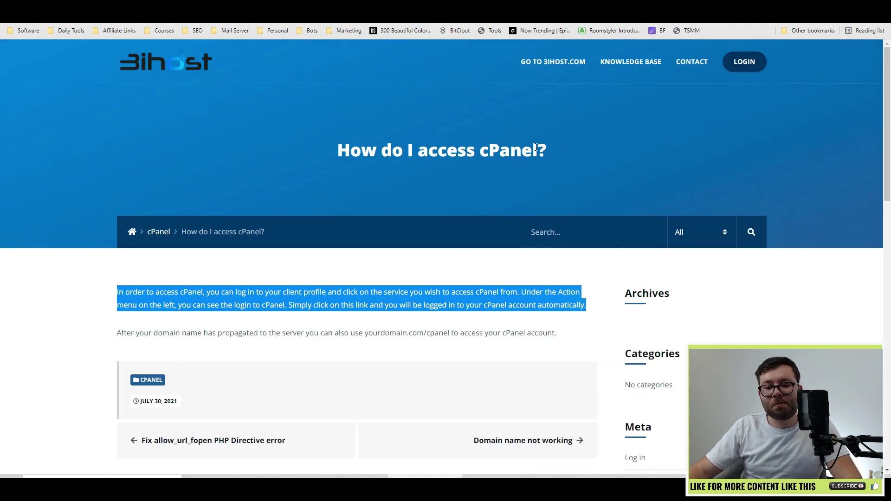
# Clear the highlight, return to the knowledge base listing and scroll through its categories.
pyautogui.click(486, 158)
pyautogui.hotkey('alt', 'Left')
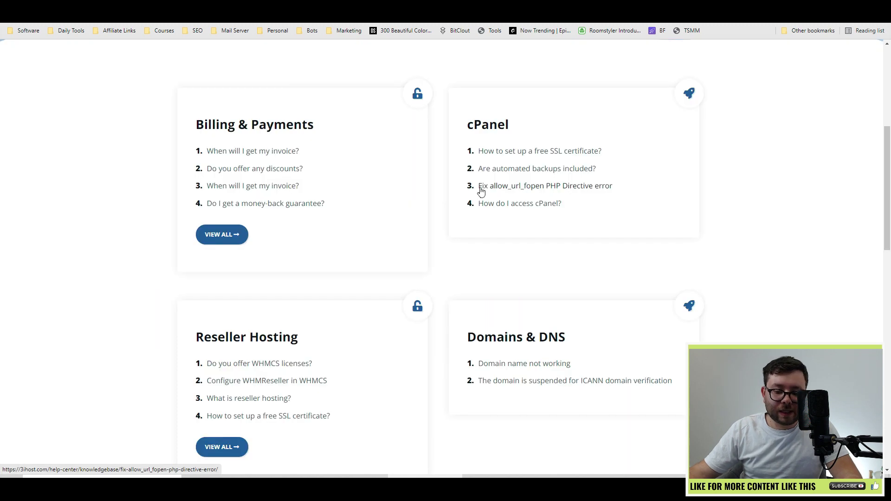
pyautogui.scroll(-2, 276, 321)
pyautogui.scroll(-10, 276, 320)
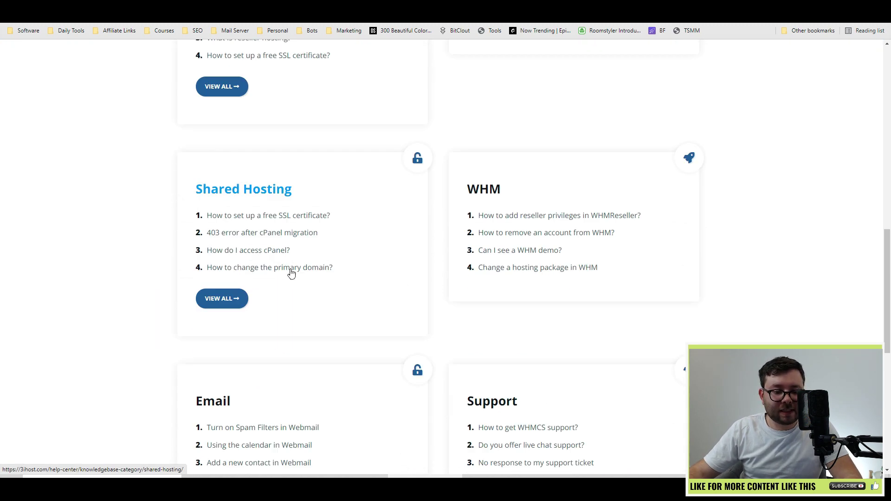
pyautogui.scroll(-4, 288, 277)
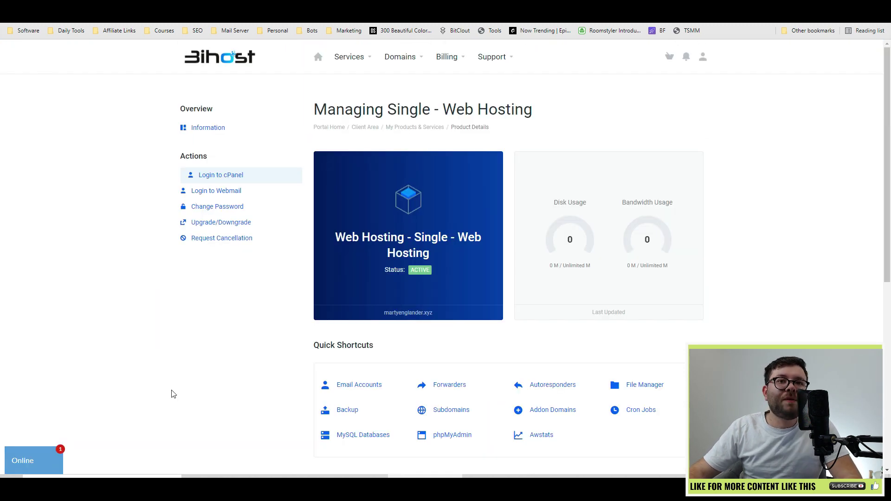
# Open the Online chat widget and begin a New Conversation with support.
pyautogui.click(33, 464)
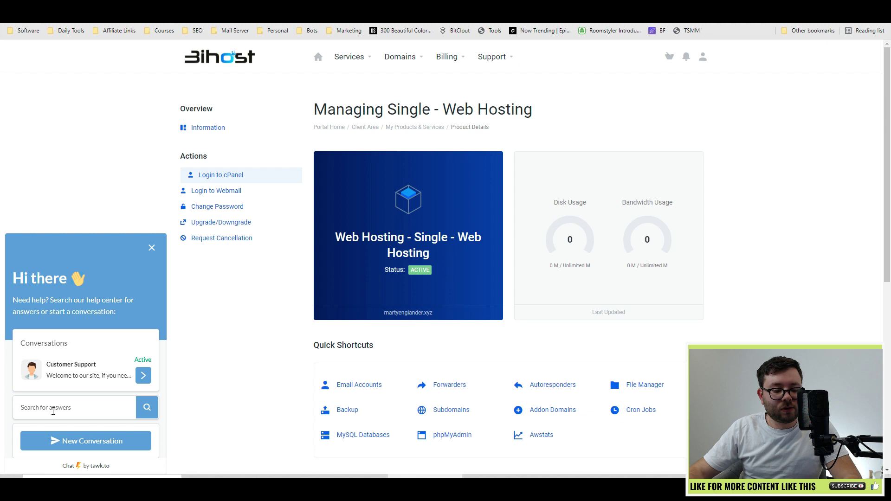
pyautogui.click(62, 410)
pyautogui.click(89, 441)
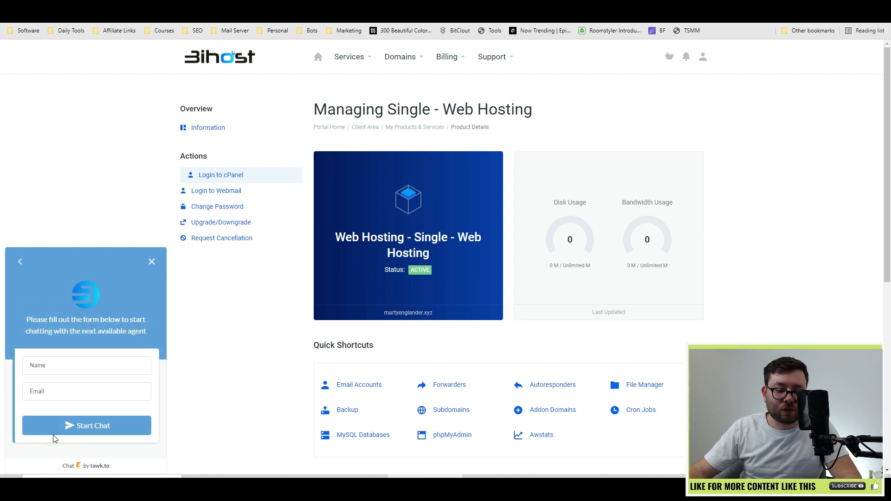